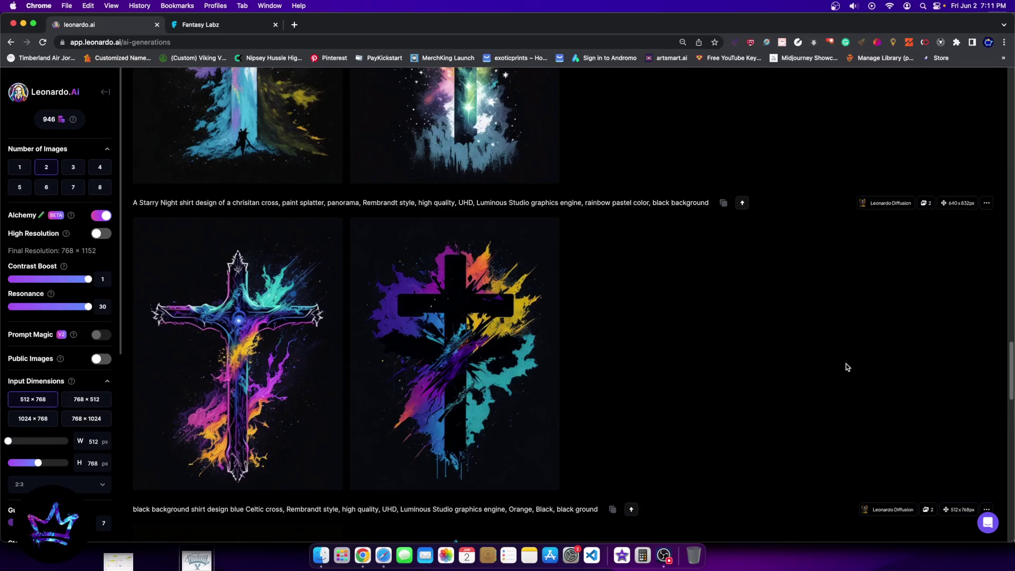
- Look over the Starry Night generation's actions list, then dismiss it
{"action": "scroll", "coordinate": [751, 398], "scroll_direction": "up", "scroll_amount": 1}
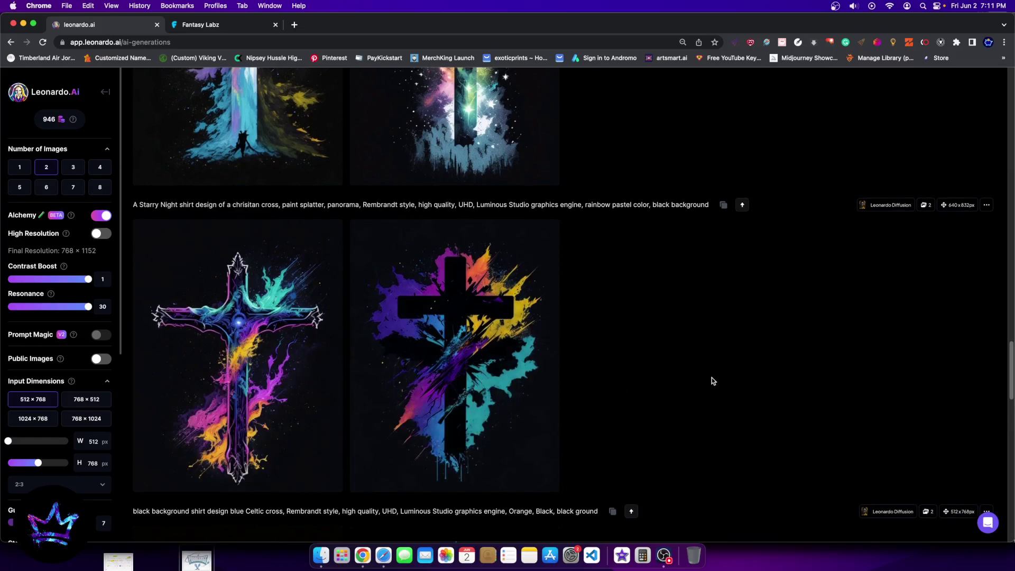
{"action": "scroll", "coordinate": [582, 381], "scroll_direction": "up", "scroll_amount": 2}
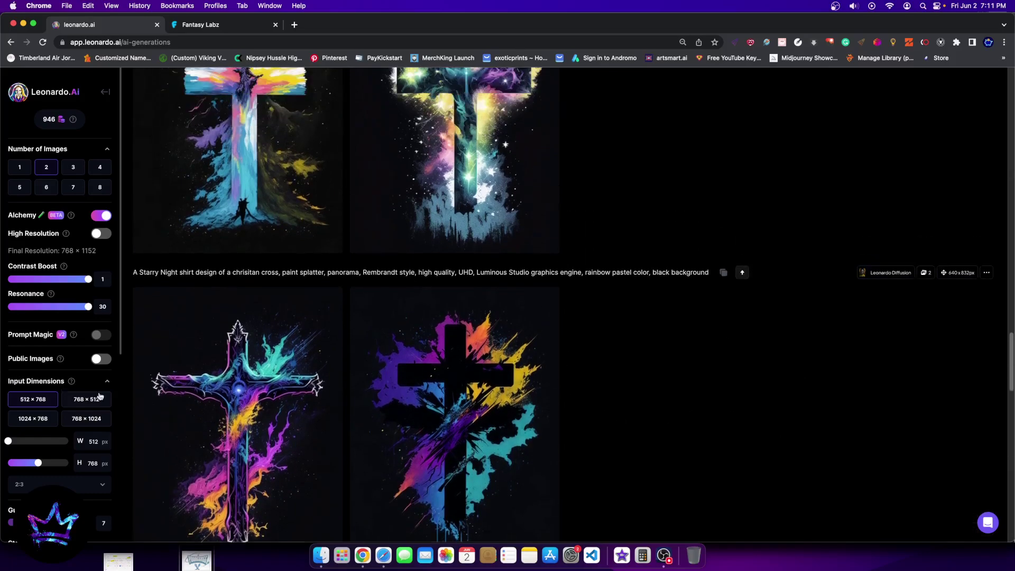
{"action": "scroll", "coordinate": [492, 392], "scroll_direction": "down", "scroll_amount": 2}
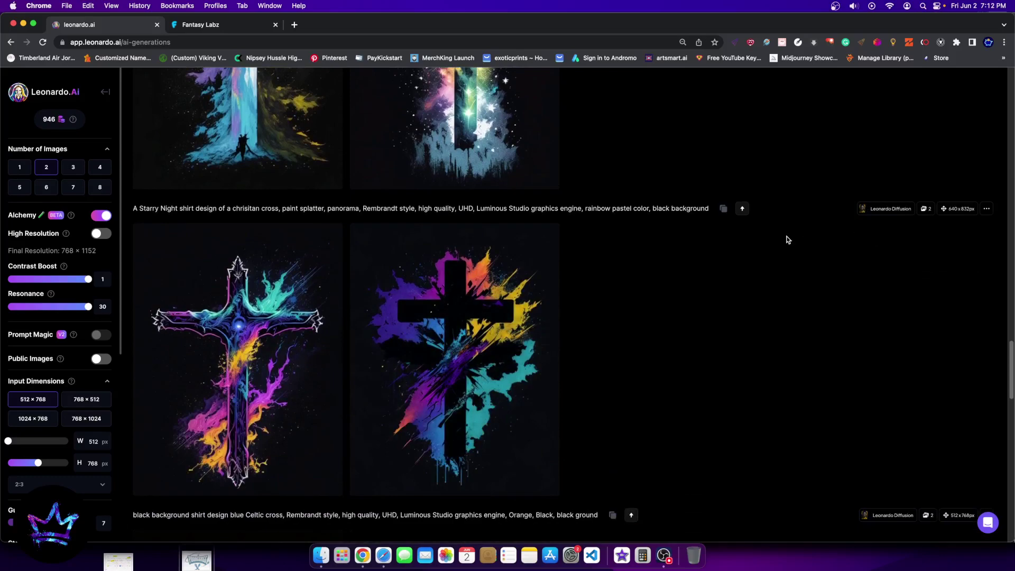
{"action": "scroll", "coordinate": [50, 479], "scroll_direction": "down", "scroll_amount": 6}
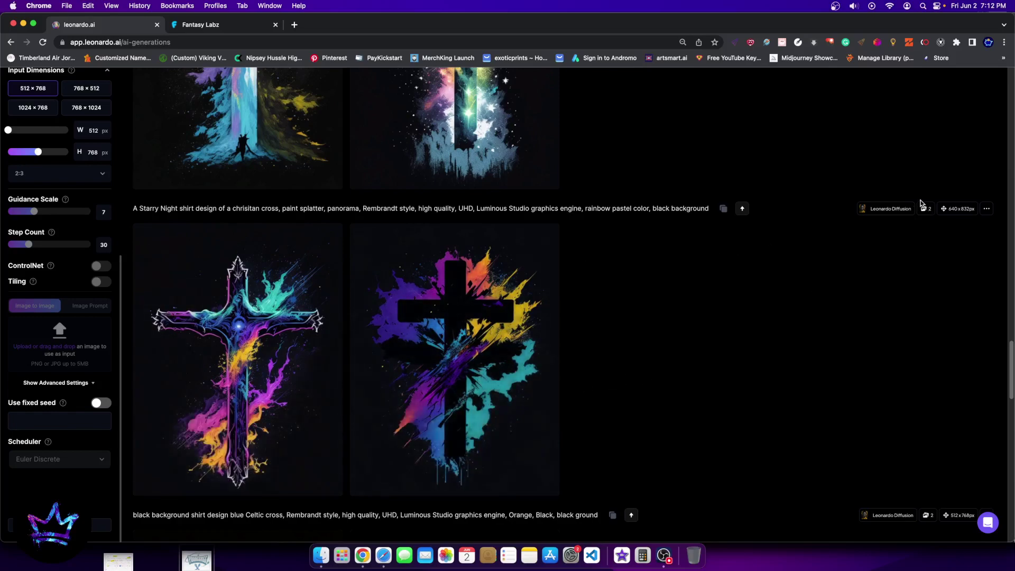
{"action": "left_click", "coordinate": [986, 208]}
{"action": "left_click", "coordinate": [825, 285]}
{"action": "mouse_move", "coordinate": [423, 404]}
- Switch Alchemy off for the next generation
{"action": "scroll", "coordinate": [413, 404], "scroll_direction": "up", "scroll_amount": 1}
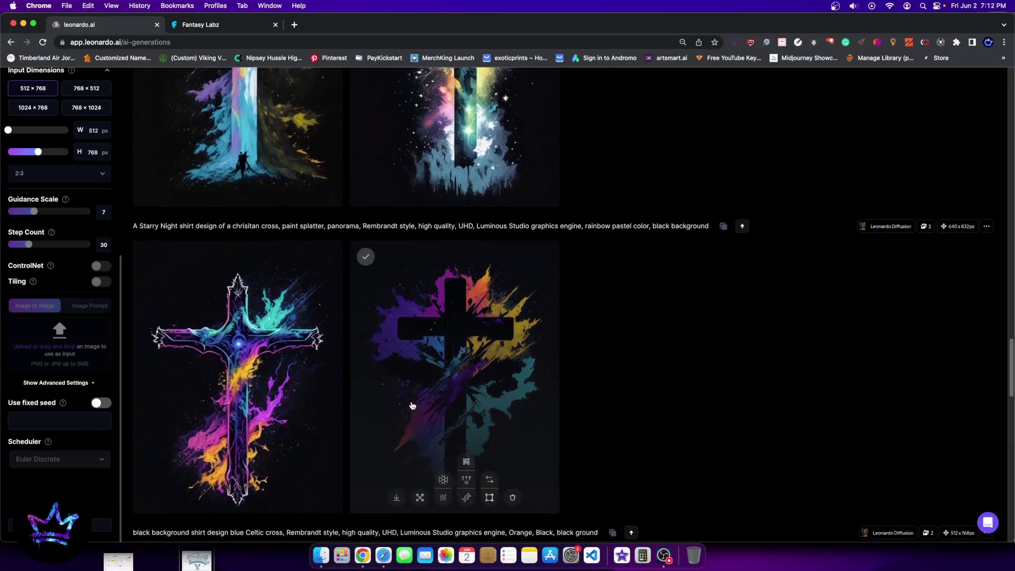
{"action": "scroll", "coordinate": [375, 407], "scroll_direction": "up", "scroll_amount": 1}
{"action": "scroll", "coordinate": [376, 407], "scroll_direction": "up", "scroll_amount": 5}
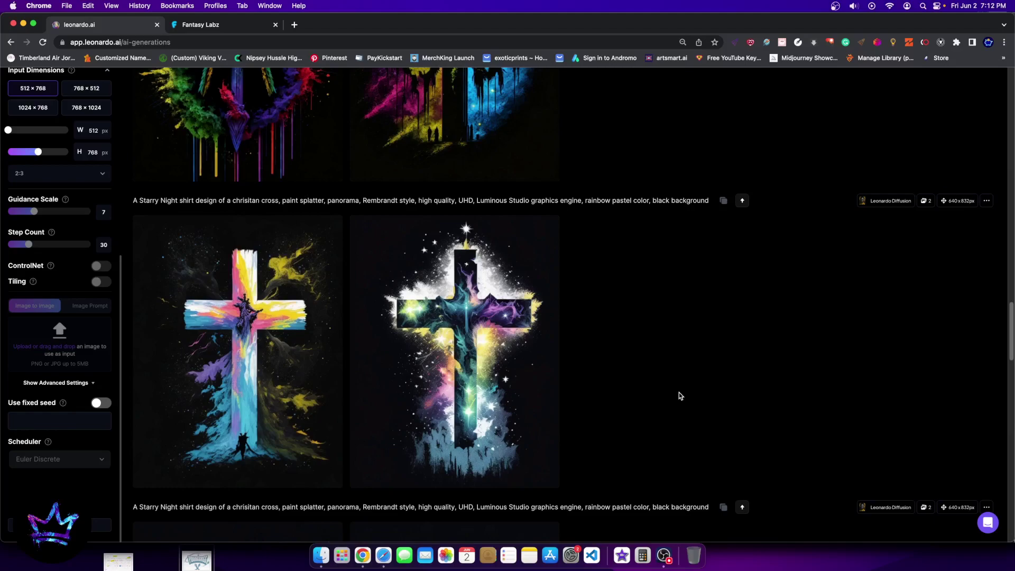
{"action": "scroll", "coordinate": [25, 214], "scroll_direction": "up", "scroll_amount": 6}
{"action": "scroll", "coordinate": [370, 317], "scroll_direction": "up", "scroll_amount": 5}
{"action": "scroll", "coordinate": [434, 370], "scroll_direction": "down", "scroll_amount": 4}
{"action": "scroll", "coordinate": [434, 381], "scroll_direction": "down", "scroll_amount": 8}
{"action": "left_click", "coordinate": [100, 215]}
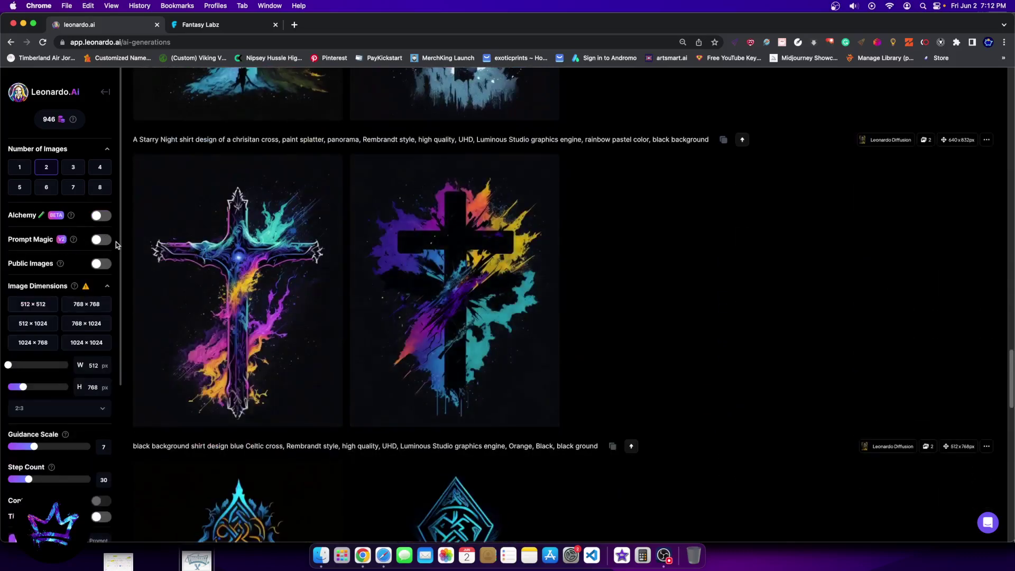
- Enlarge the glowing starry cross twice for a closer look, returning to the feed each time
{"action": "scroll", "coordinate": [466, 254], "scroll_direction": "down", "scroll_amount": 3}
{"action": "scroll", "coordinate": [529, 412], "scroll_direction": "up", "scroll_amount": 9}
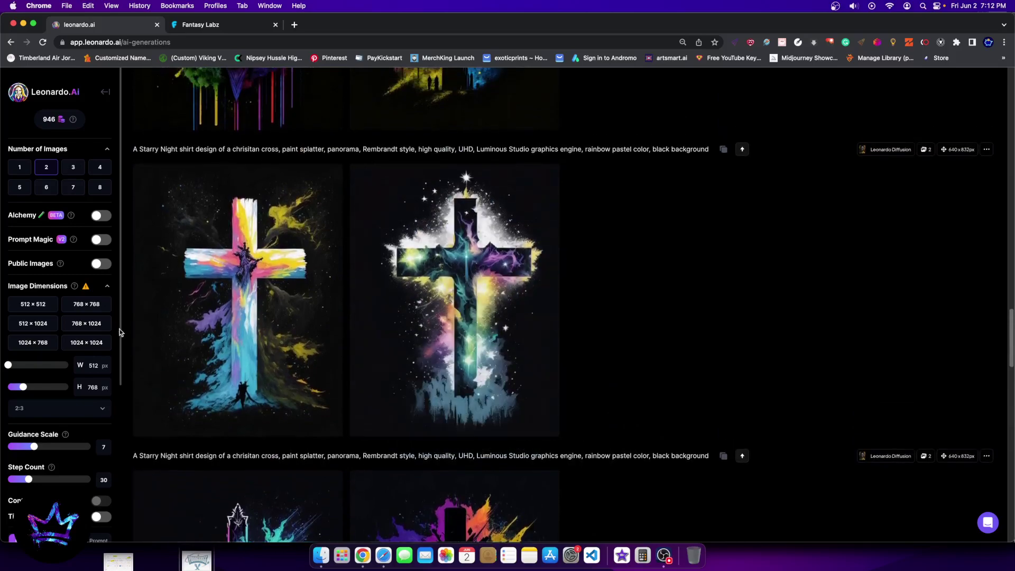
{"action": "scroll", "coordinate": [465, 317], "scroll_direction": "down", "scroll_amount": 3}
{"action": "scroll", "coordinate": [491, 381], "scroll_direction": "up", "scroll_amount": 2}
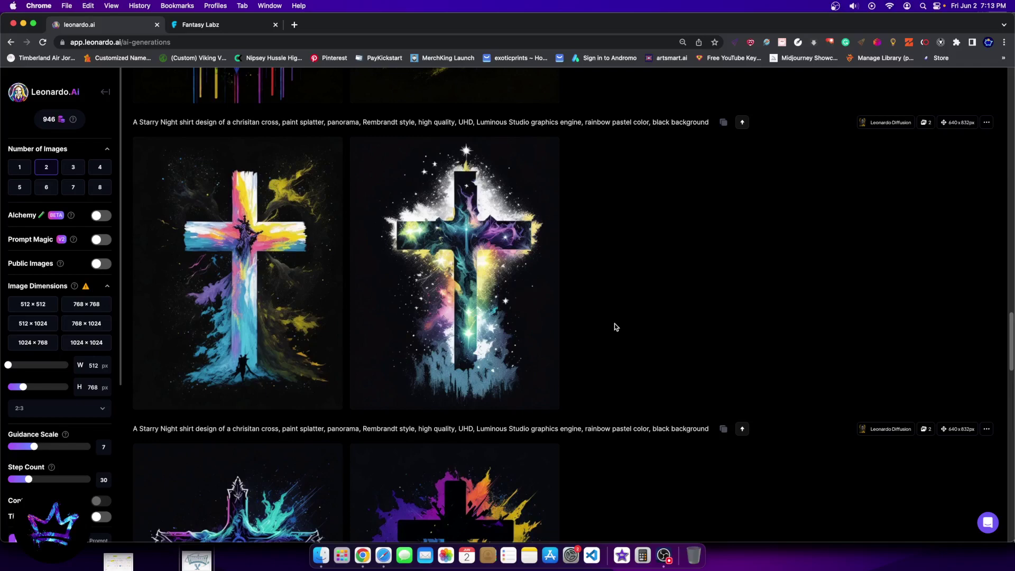
{"action": "mouse_move", "coordinate": [462, 335]}
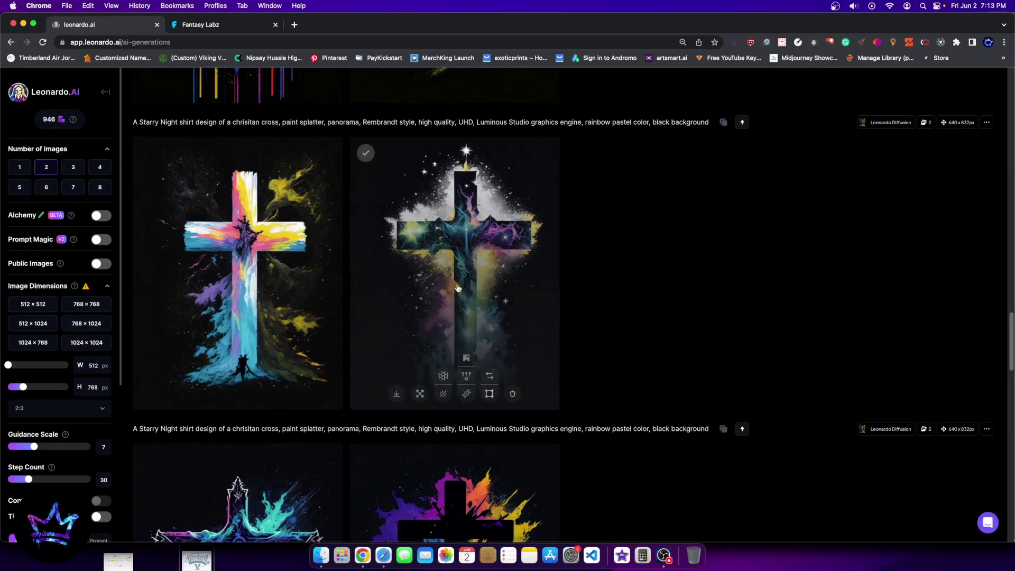
{"action": "left_click", "coordinate": [441, 195]}
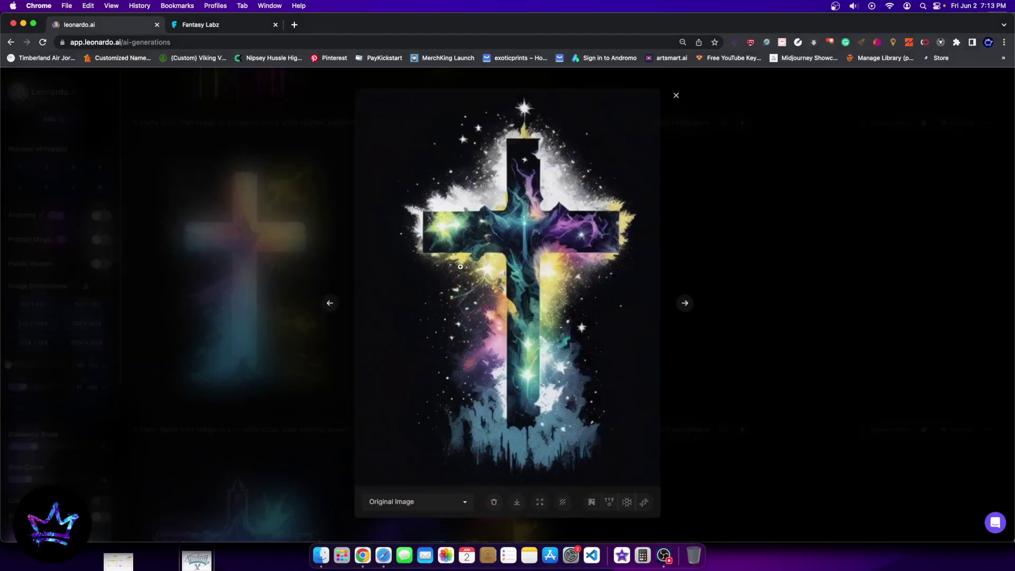
{"action": "left_click", "coordinate": [791, 233]}
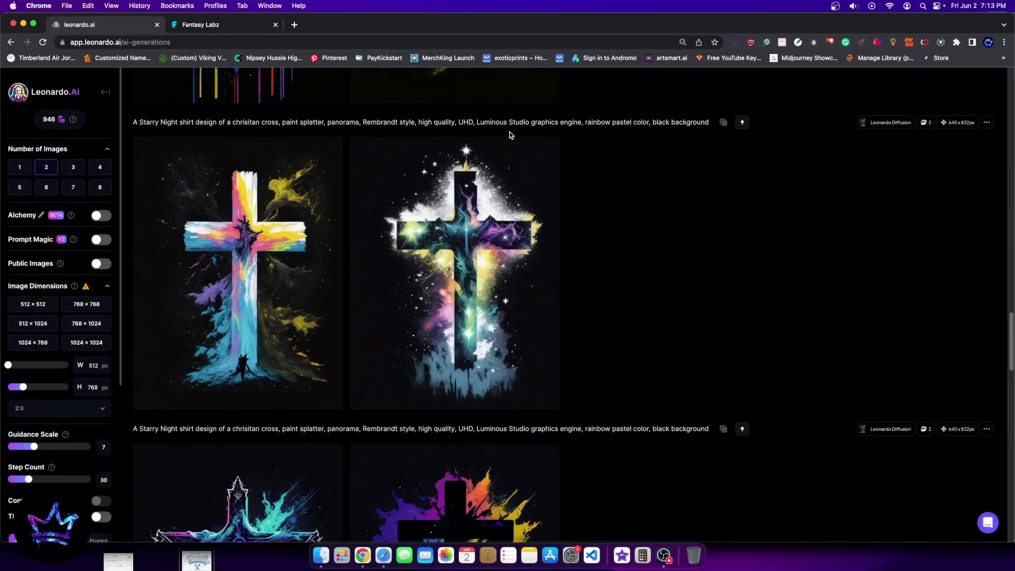
{"action": "left_click", "coordinate": [514, 281]}
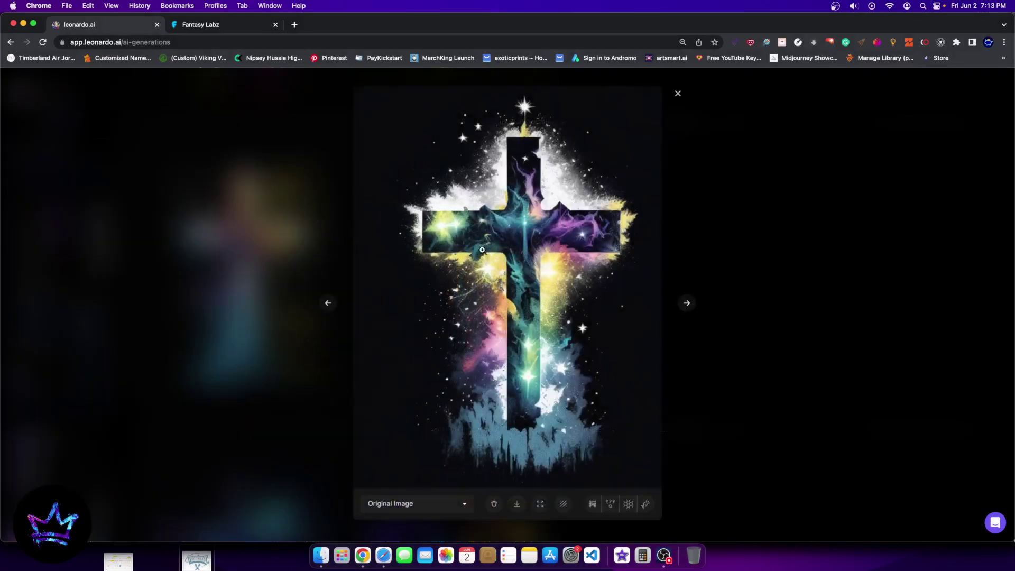
{"action": "left_click", "coordinate": [771, 241]}
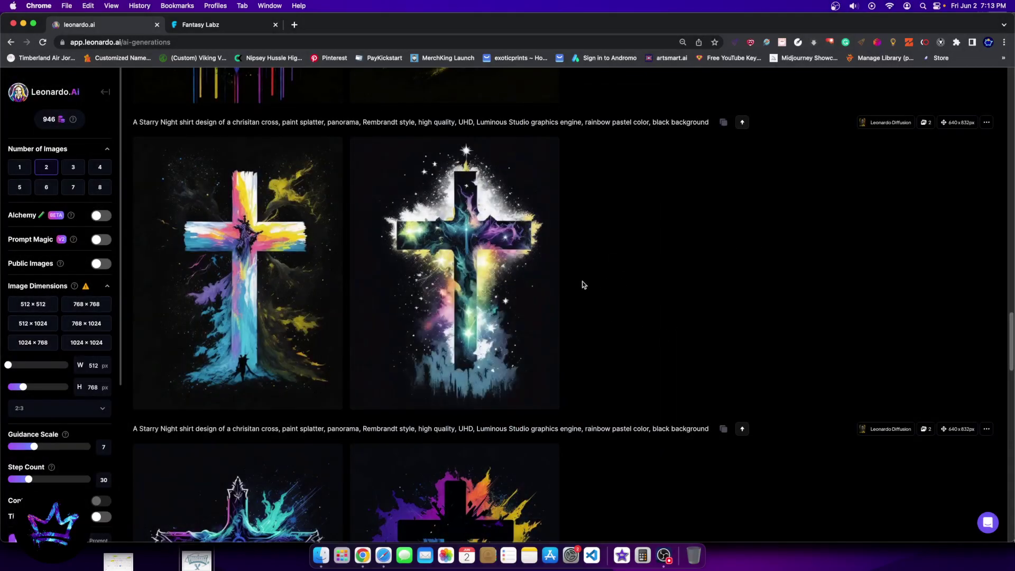
- Start an enhanced version of the glowing starry cross for 5 credits
{"action": "left_click", "coordinate": [467, 357]}
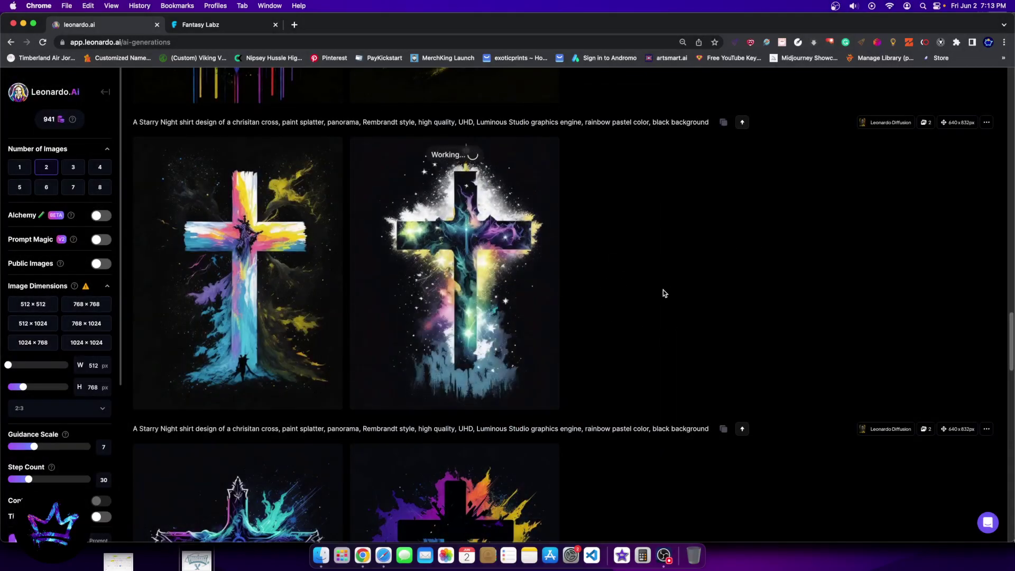
{"action": "scroll", "coordinate": [556, 351], "scroll_direction": "down", "scroll_amount": 3}
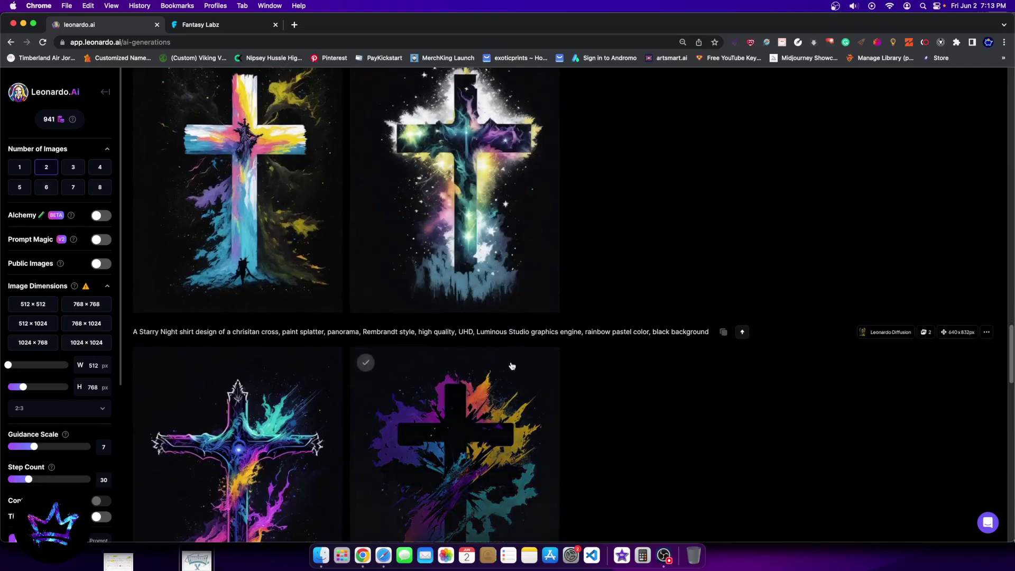
{"action": "scroll", "coordinate": [381, 391], "scroll_direction": "down", "scroll_amount": 5}
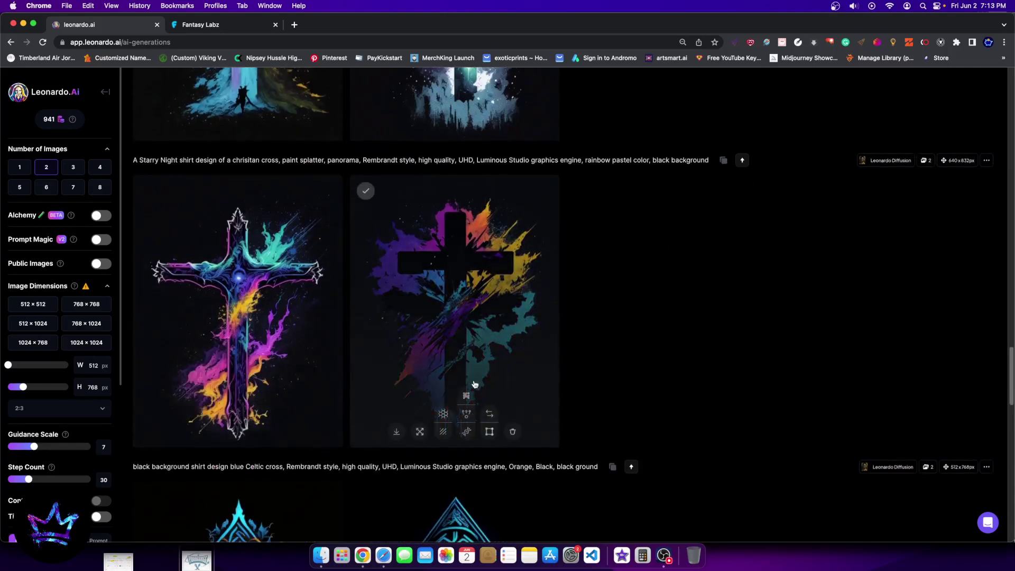
{"action": "scroll", "coordinate": [474, 385], "scroll_direction": "up", "scroll_amount": 3}
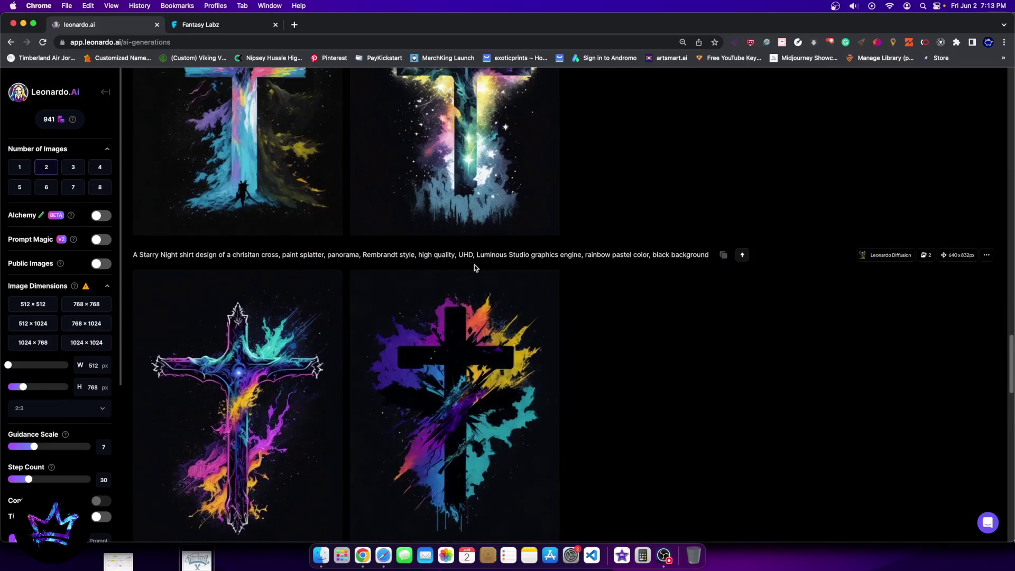
{"action": "scroll", "coordinate": [487, 317], "scroll_direction": "up", "scroll_amount": 2}
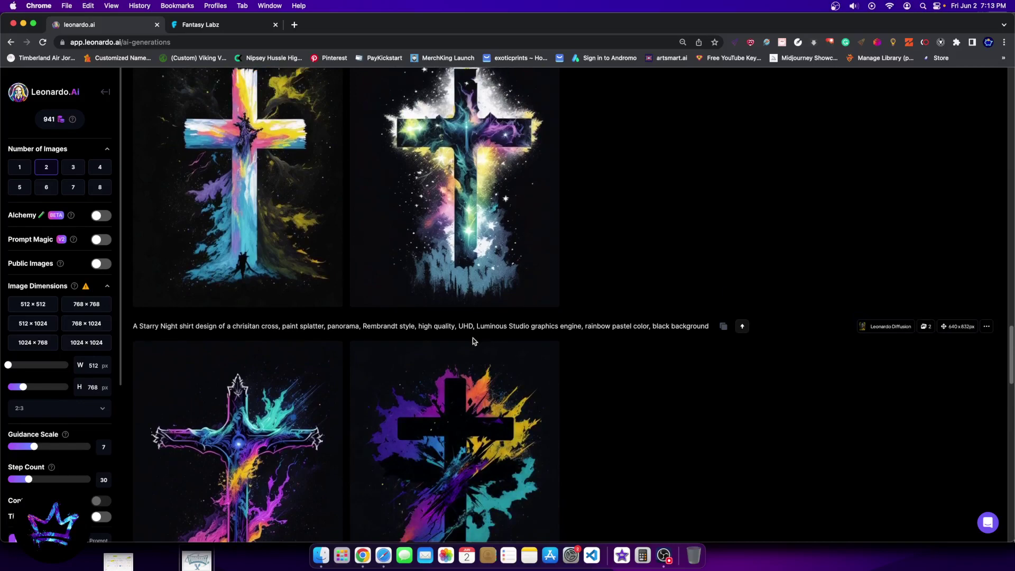
{"action": "scroll", "coordinate": [523, 306], "scroll_direction": "up", "scroll_amount": 3}
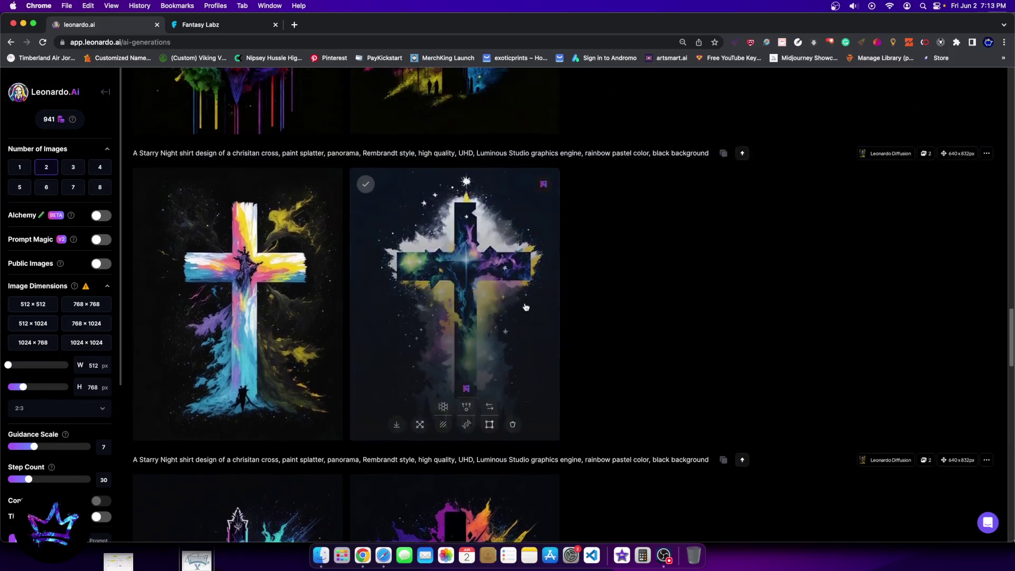
- Open the finished enhanced starry cross, zoom into its detail, and close it
{"action": "left_click", "coordinate": [529, 328]}
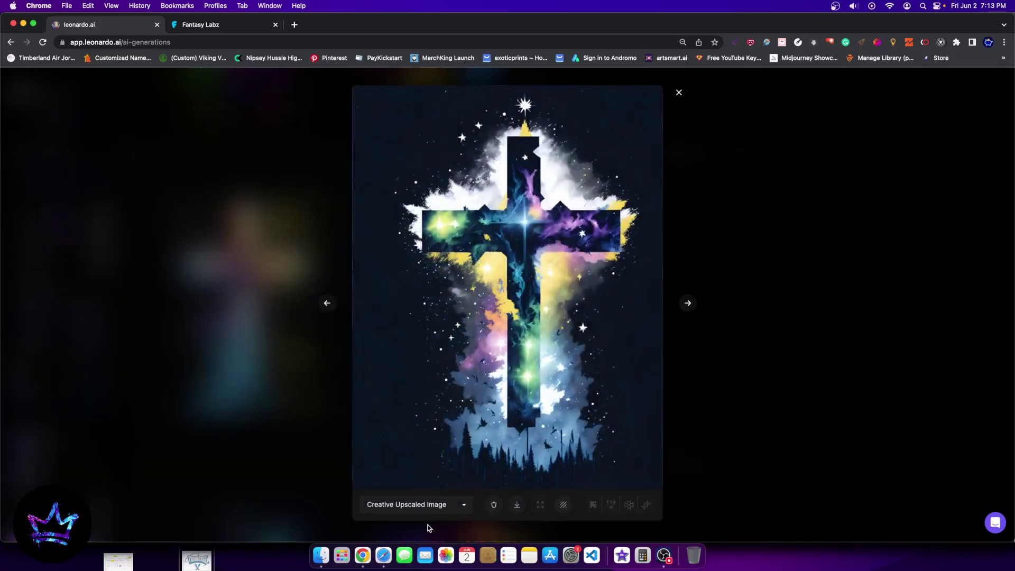
{"action": "left_click", "coordinate": [548, 269]}
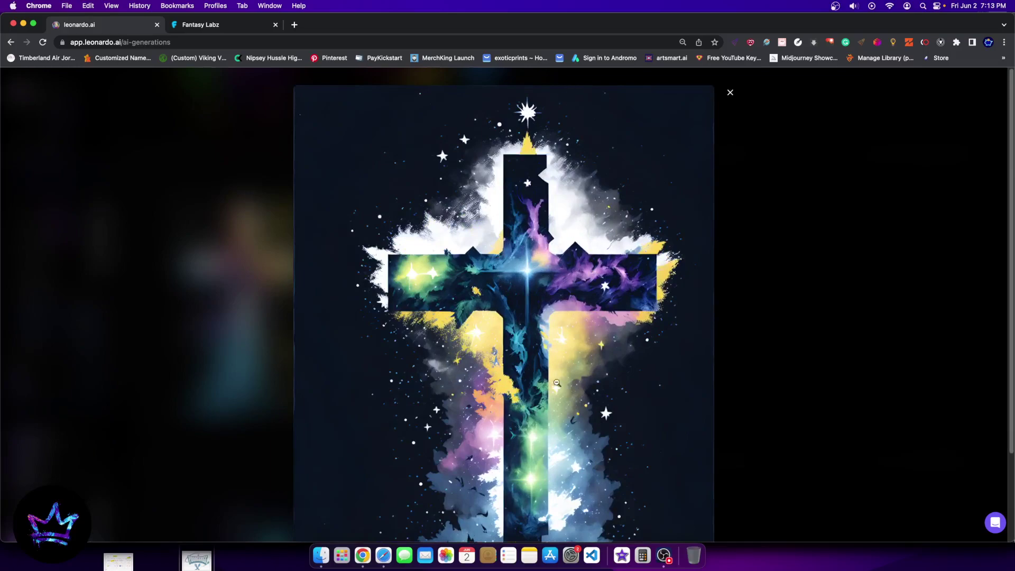
{"action": "left_click", "coordinate": [863, 235]}
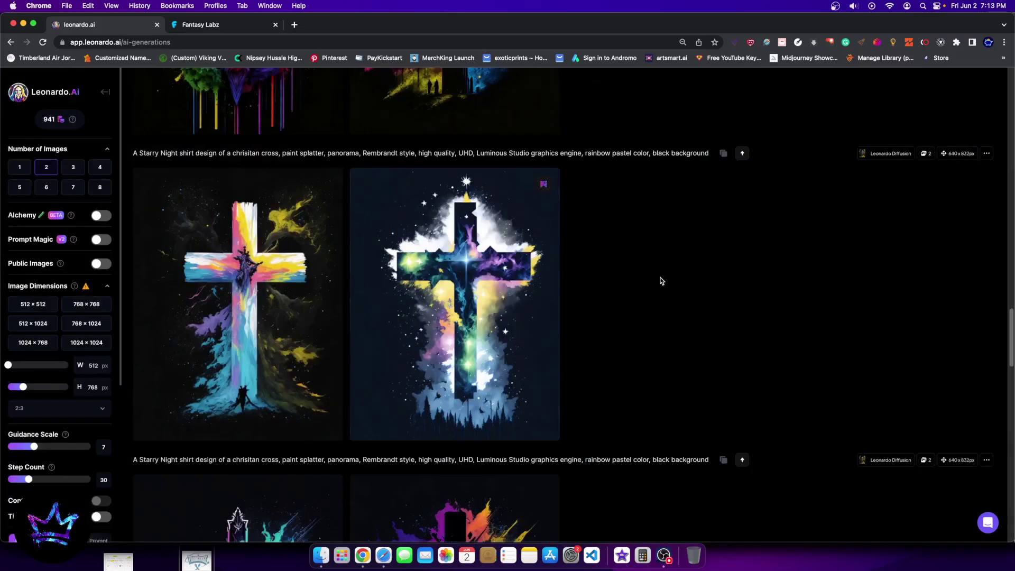
{"action": "scroll", "coordinate": [492, 228], "scroll_direction": "down", "scroll_amount": 1}
{"action": "mouse_move", "coordinate": [549, 327]}
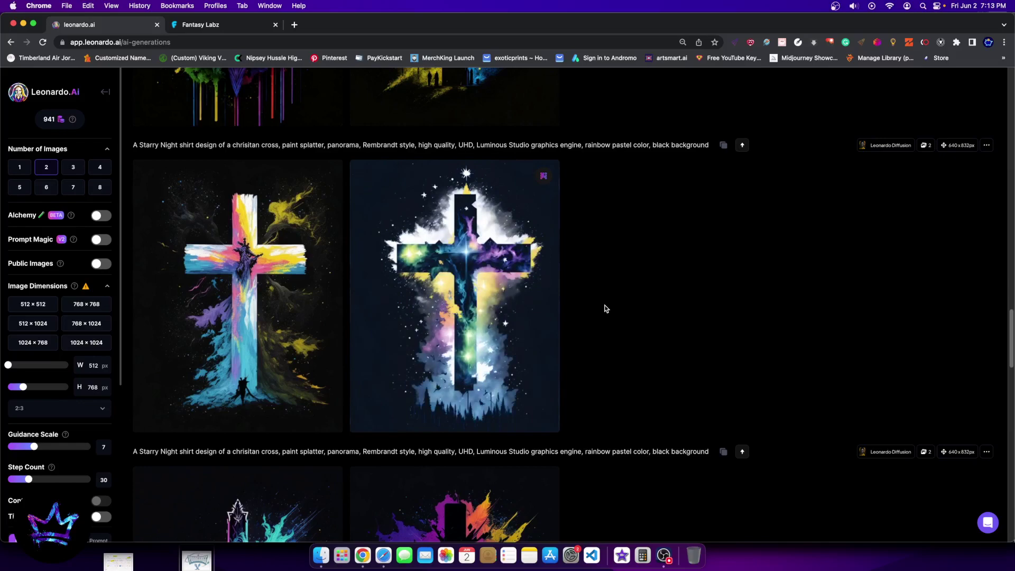
{"action": "scroll", "coordinate": [555, 328], "scroll_direction": "down", "scroll_amount": 2}
{"action": "scroll", "coordinate": [521, 356], "scroll_direction": "up", "scroll_amount": 3}
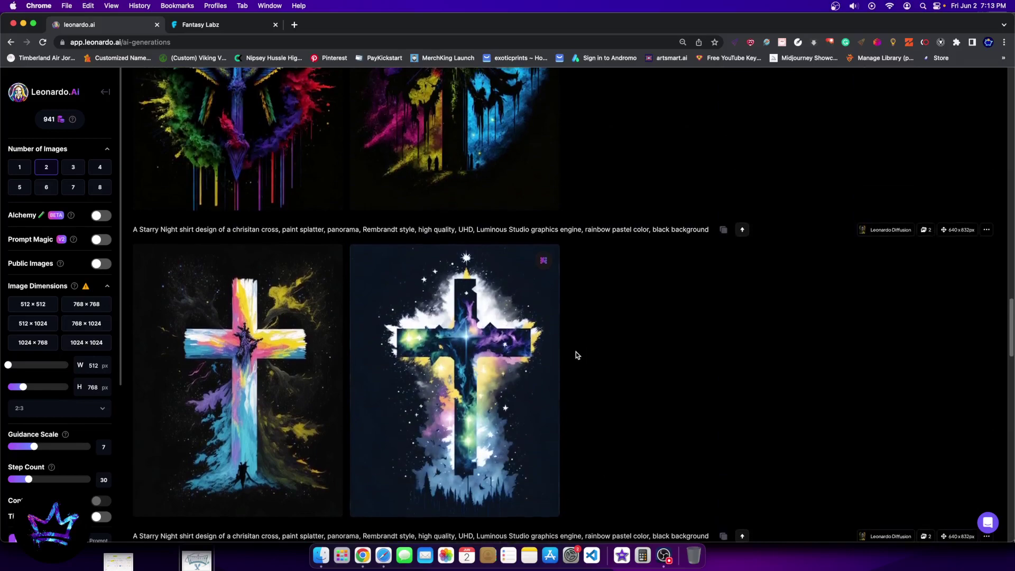
- Turn Alchemy back on and set input dimensions to 512 × 768 for a 768 × 1152 output
{"action": "scroll", "coordinate": [577, 353], "scroll_direction": "up", "scroll_amount": 2}
{"action": "scroll", "coordinate": [576, 351], "scroll_direction": "up", "scroll_amount": 3}
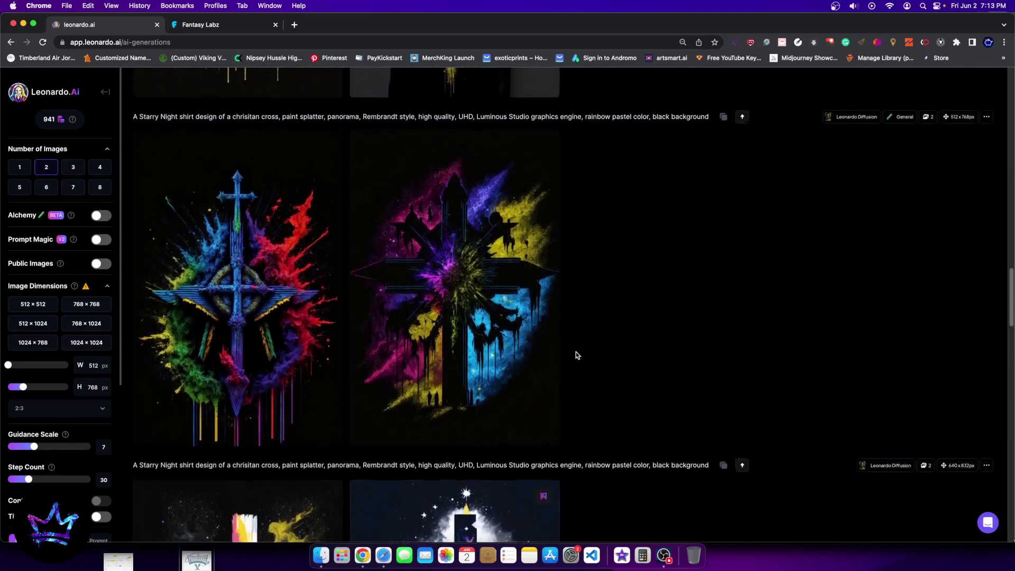
{"action": "left_click", "coordinate": [101, 215]}
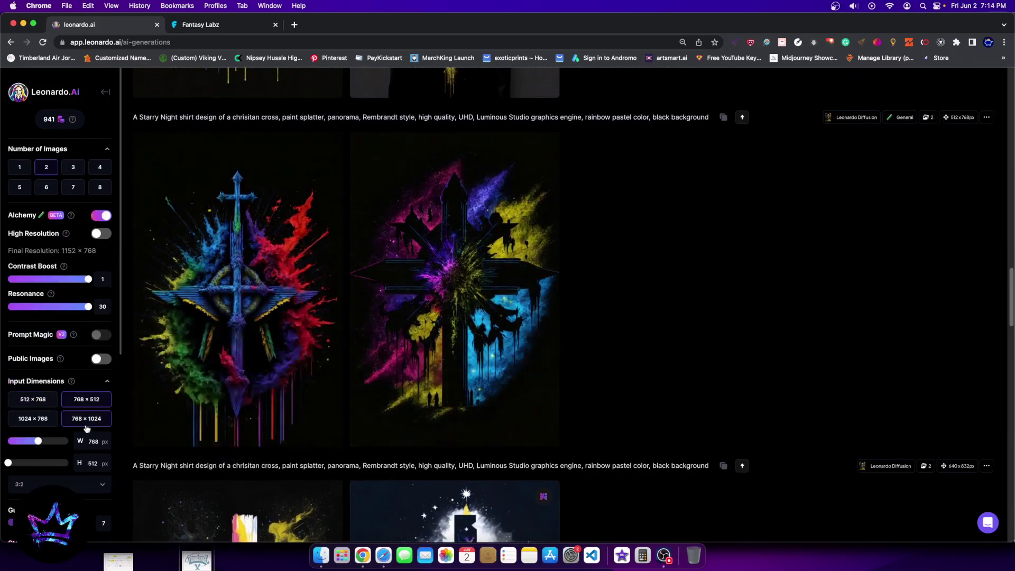
{"action": "scroll", "coordinate": [82, 423], "scroll_direction": "down", "scroll_amount": 2}
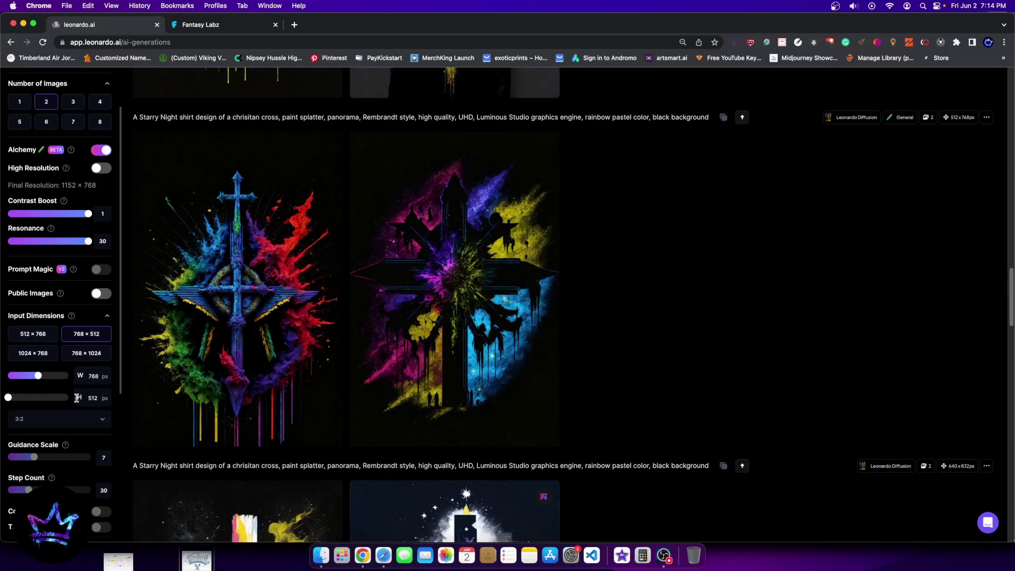
{"action": "left_click_drag", "start_coordinate": [24, 399], "coordinate": [2, 375]}
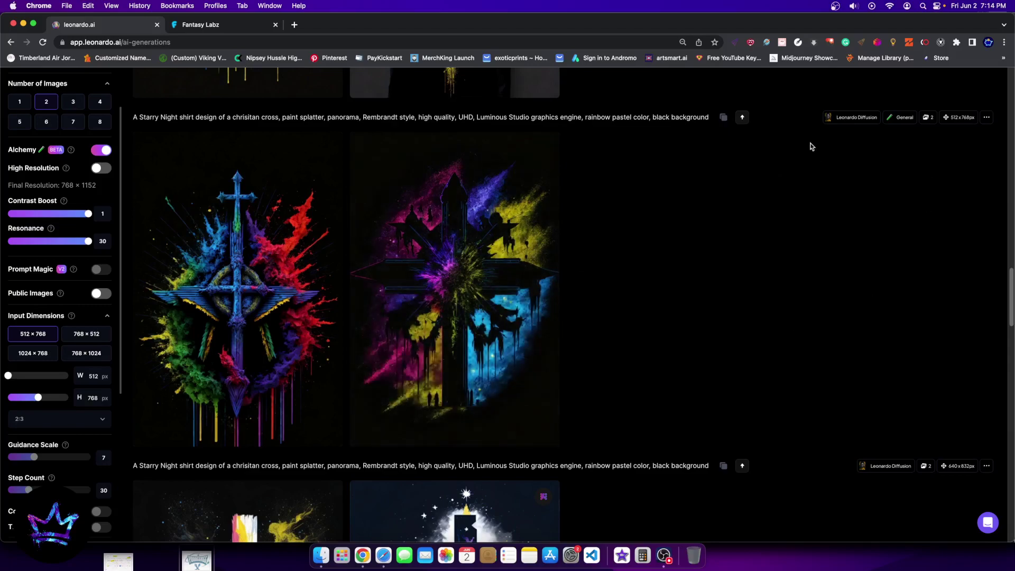
- Lower Contrast Boost from 1 to 0.5, leaving Resonance at 30
{"action": "mouse_move", "coordinate": [426, 181]}
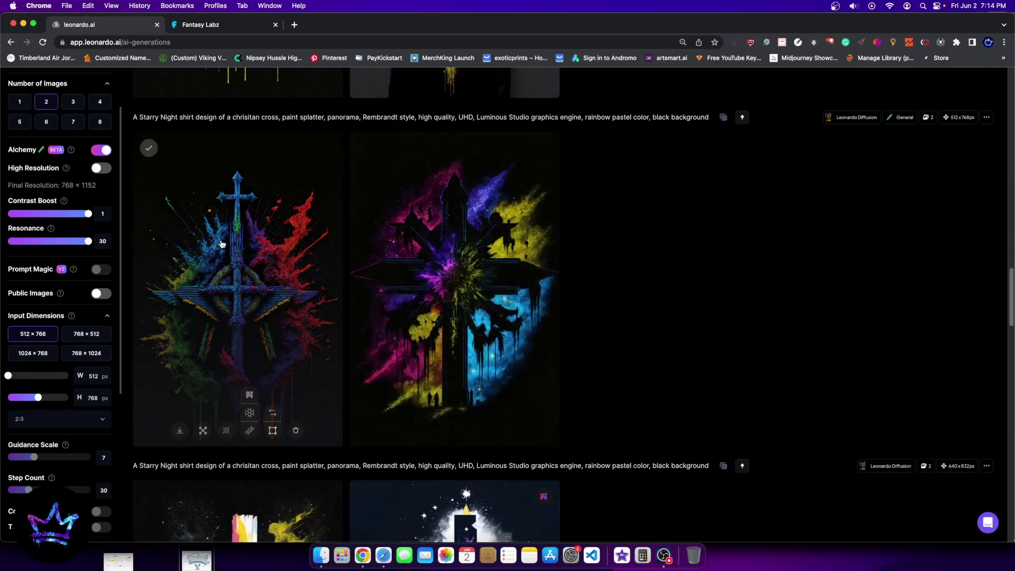
{"action": "left_click", "coordinate": [82, 241]}
{"action": "left_click", "coordinate": [91, 241]}
{"action": "left_click_drag", "start_coordinate": [88, 214], "coordinate": [46, 213]}
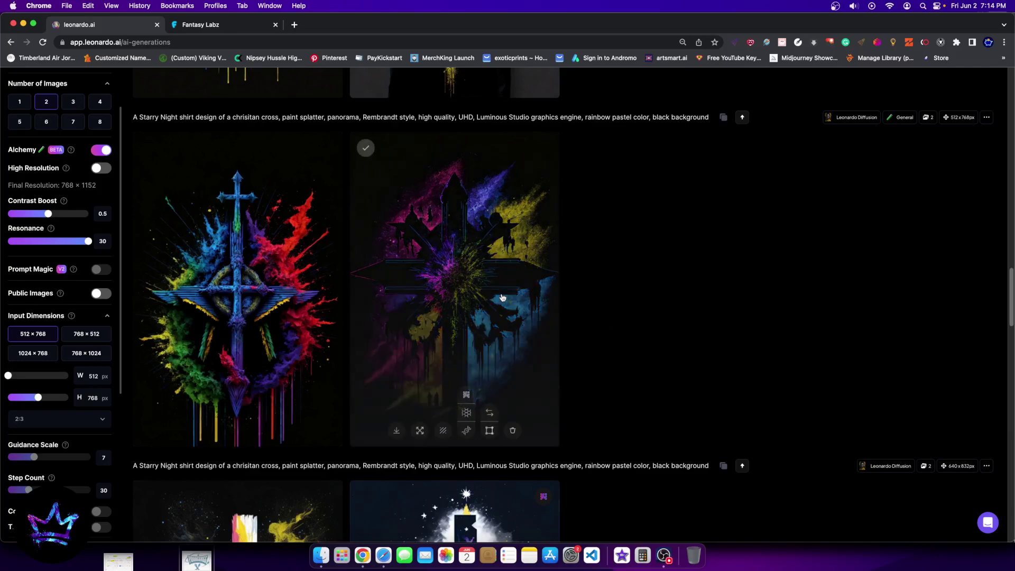
- Enlarge both Alchemy cross designs in turn, zooming into the first before closing
{"action": "left_click", "coordinate": [557, 227]}
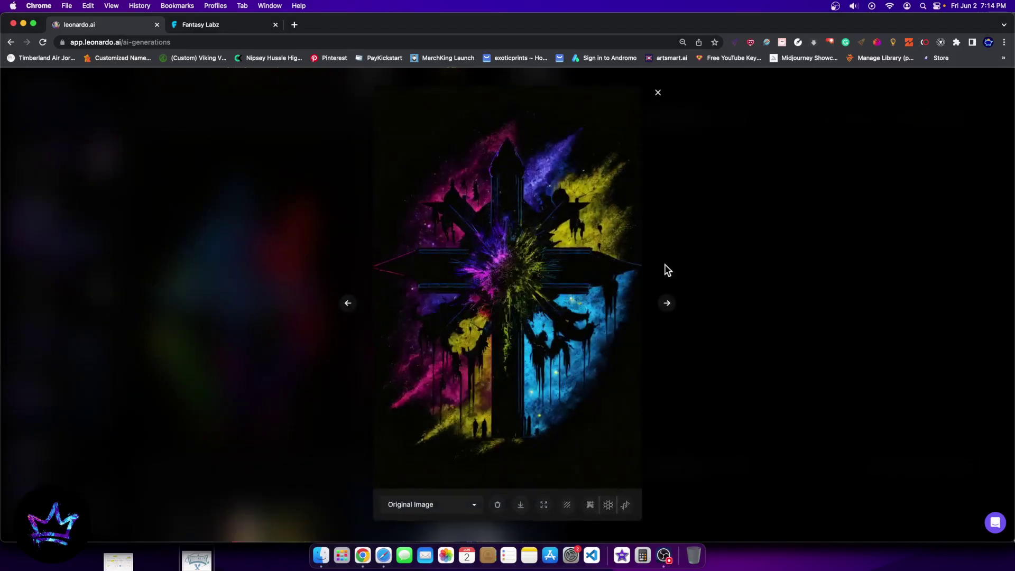
{"action": "key", "text": "Escape"}
{"action": "left_click", "coordinate": [281, 309]}
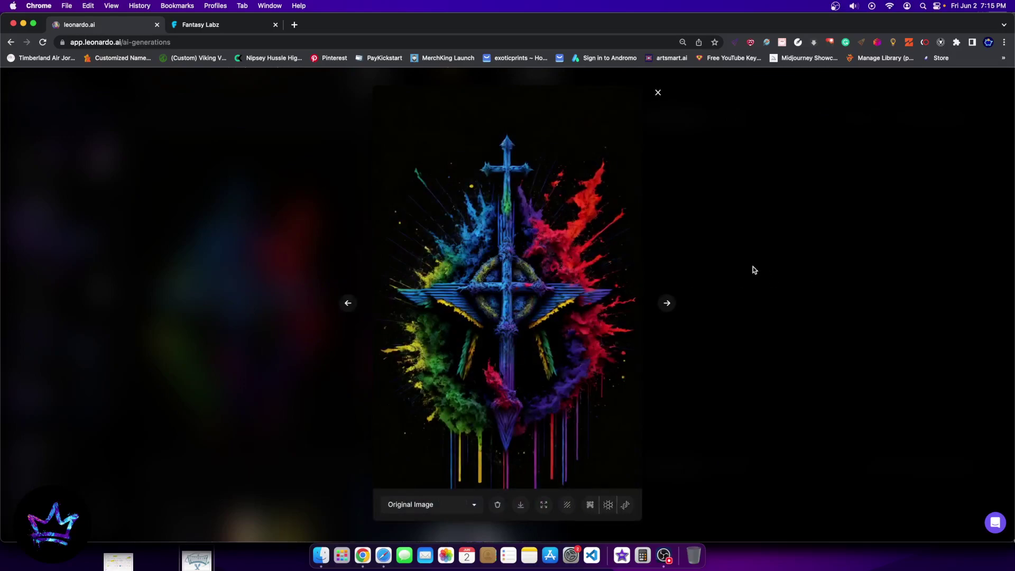
{"action": "left_click", "coordinate": [525, 267]}
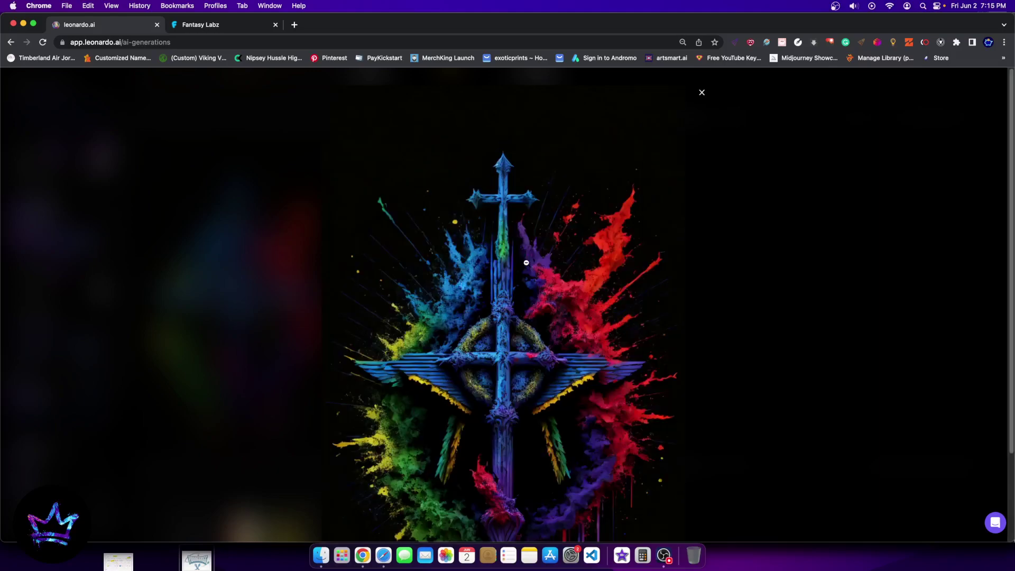
{"action": "scroll", "coordinate": [617, 353], "scroll_direction": "down", "scroll_amount": 3}
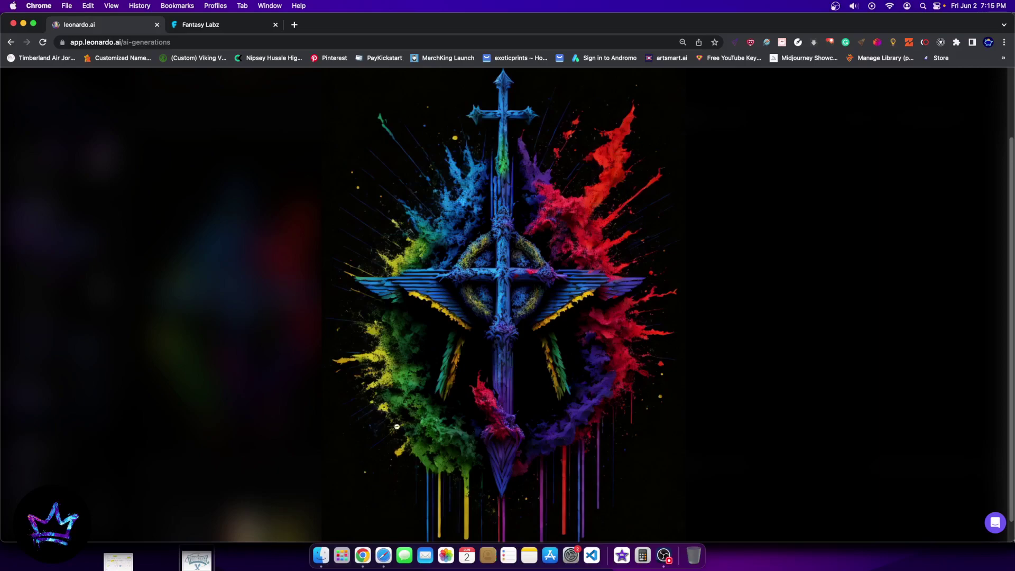
{"action": "left_click", "coordinate": [768, 333]}
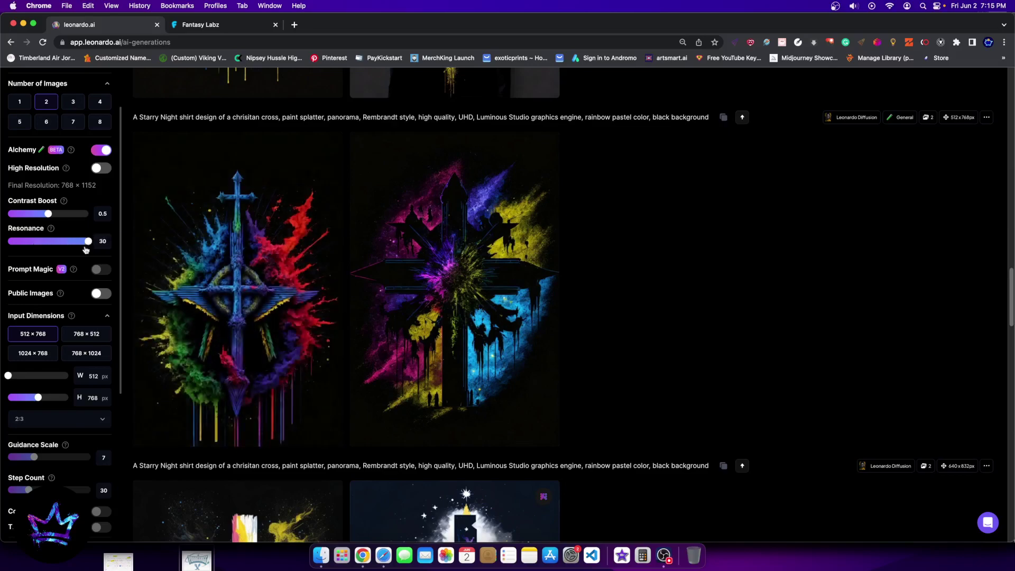
- Scroll up to the starry cross and hoodie pair and view the hoodie mockup enlarged
{"action": "scroll", "coordinate": [335, 375], "scroll_direction": "up", "scroll_amount": 5}
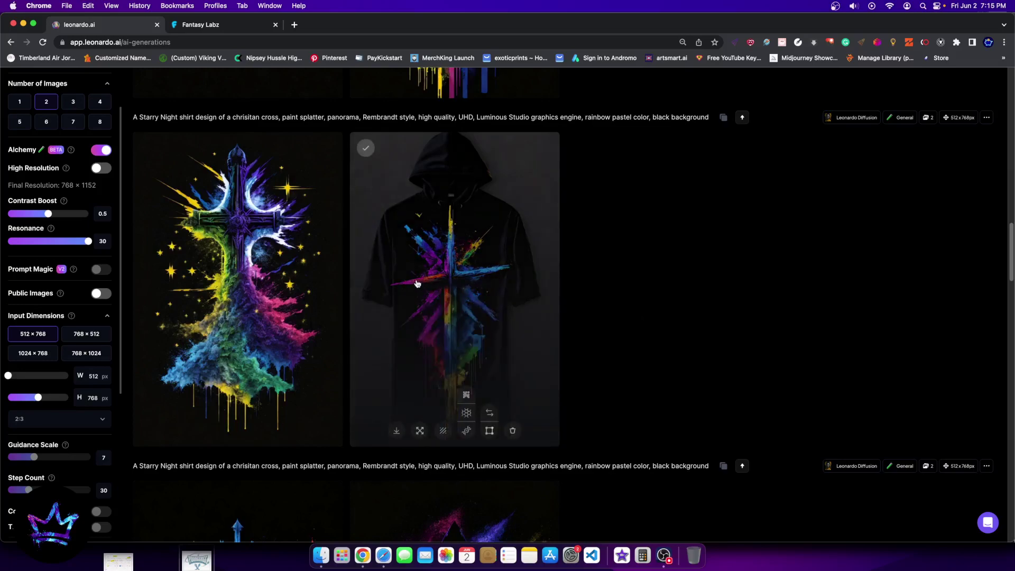
{"action": "mouse_move", "coordinate": [335, 281]}
{"action": "left_click", "coordinate": [528, 270]}
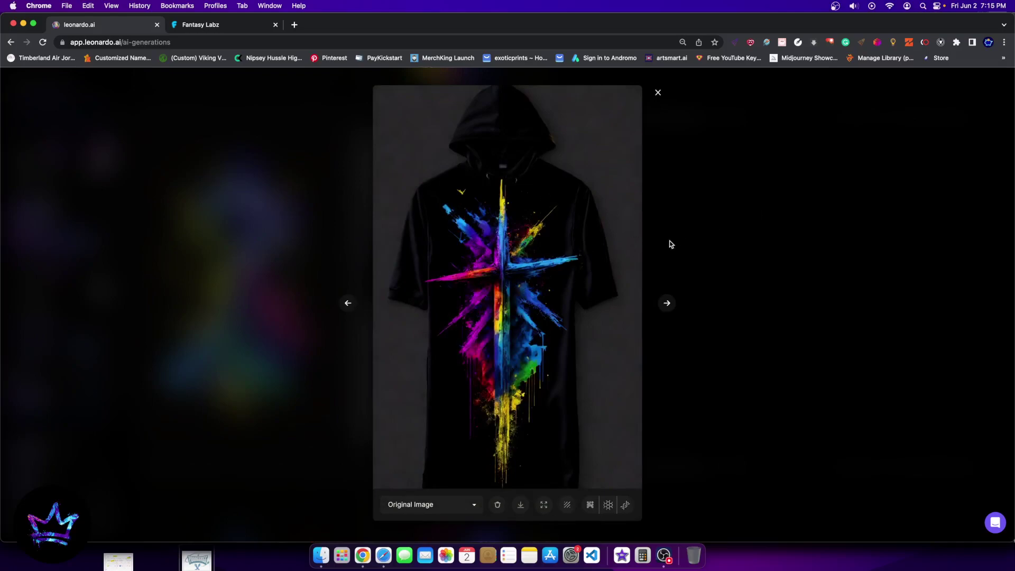
{"action": "left_click", "coordinate": [741, 226]}
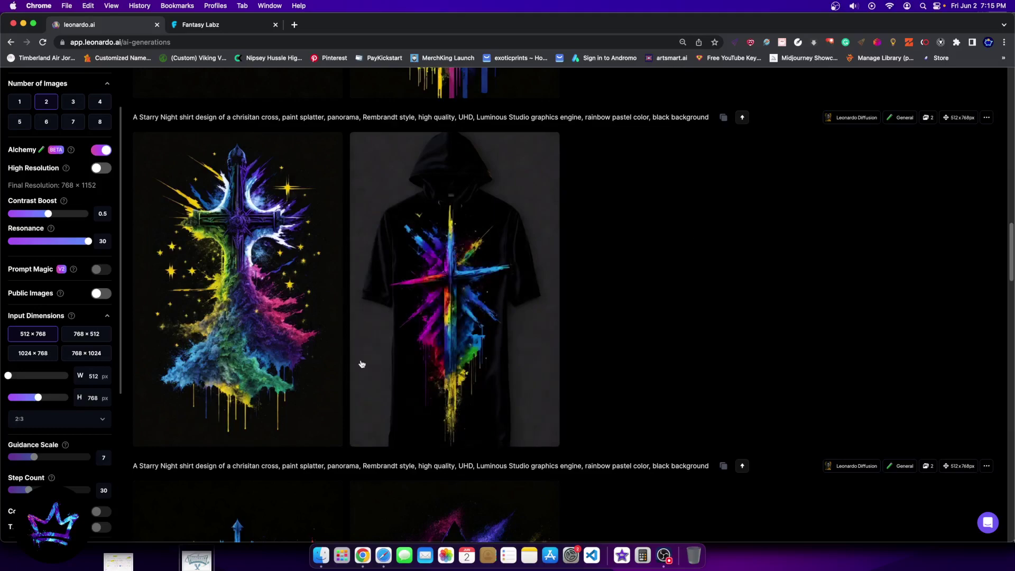
- Raise Contrast Boost from 0.5 back to 1
{"action": "mouse_move", "coordinate": [544, 415]}
{"action": "scroll", "coordinate": [339, 391], "scroll_direction": "up", "scroll_amount": 6}
{"action": "scroll", "coordinate": [339, 392], "scroll_direction": "up", "scroll_amount": 1}
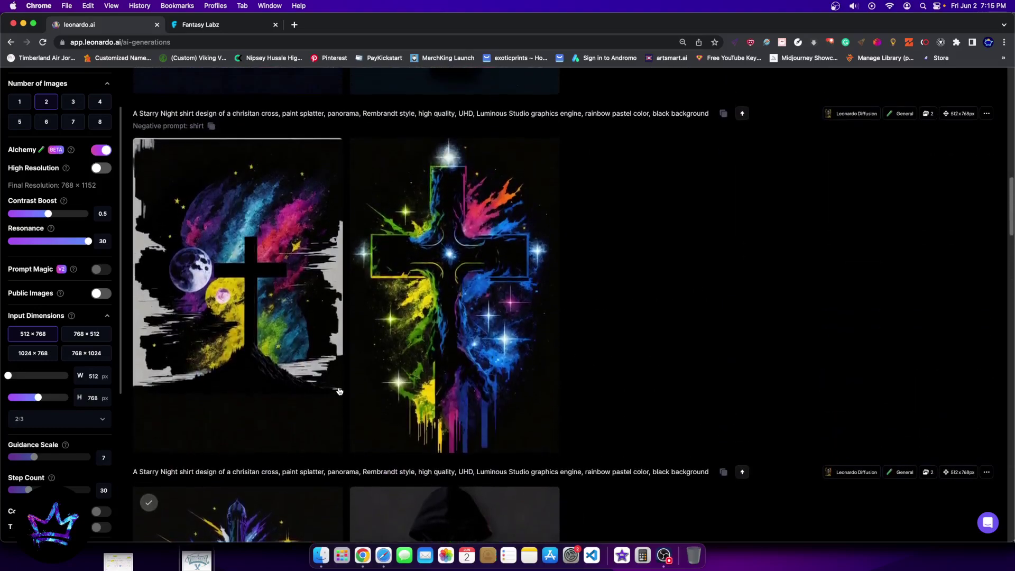
{"action": "left_click_drag", "start_coordinate": [53, 215], "coordinate": [89, 214]}
- Scroll the feed up to the dark cross pair made with negative prompt 'shirt'
{"action": "mouse_move", "coordinate": [417, 301]}
{"action": "scroll", "coordinate": [417, 302], "scroll_direction": "up", "scroll_amount": 1}
{"action": "scroll", "coordinate": [454, 370], "scroll_direction": "up", "scroll_amount": 10}
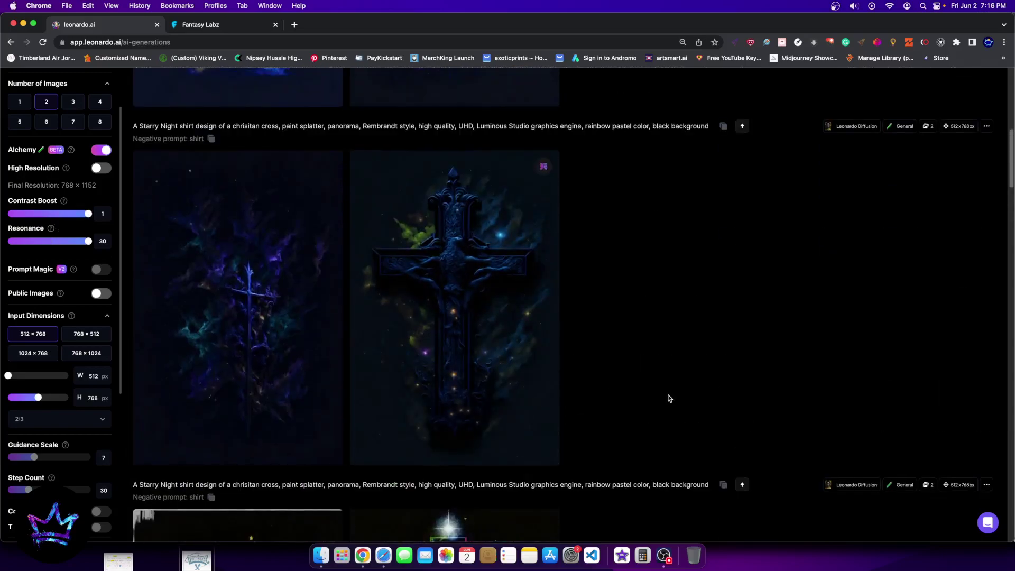
{"action": "scroll", "coordinate": [669, 399], "scroll_direction": "up", "scroll_amount": 4}
{"action": "scroll", "coordinate": [537, 365], "scroll_direction": "down", "scroll_amount": 3}
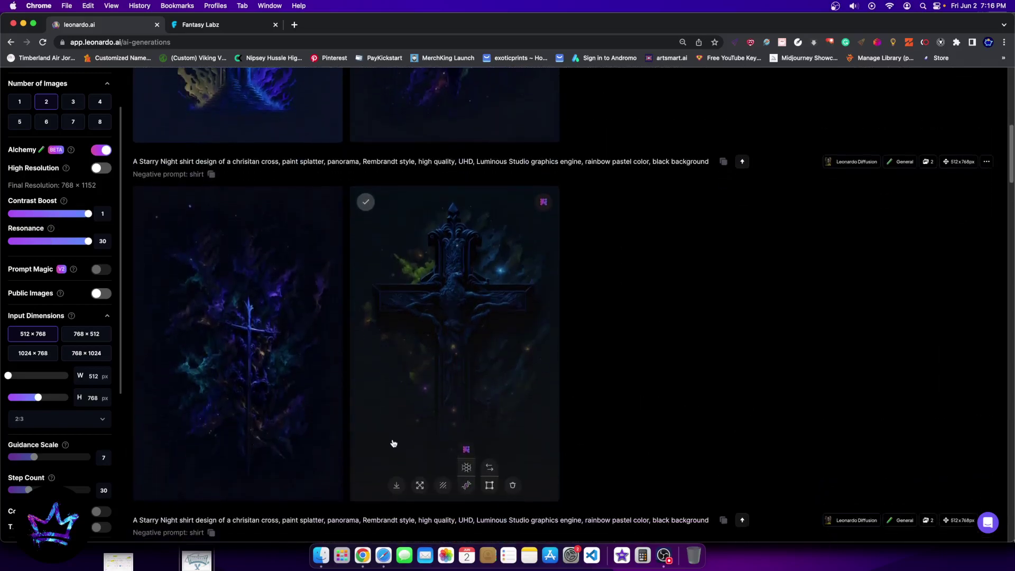
{"action": "scroll", "coordinate": [396, 439], "scroll_direction": "up", "scroll_amount": 8}
{"action": "scroll", "coordinate": [421, 393], "scroll_direction": "down", "scroll_amount": 10}
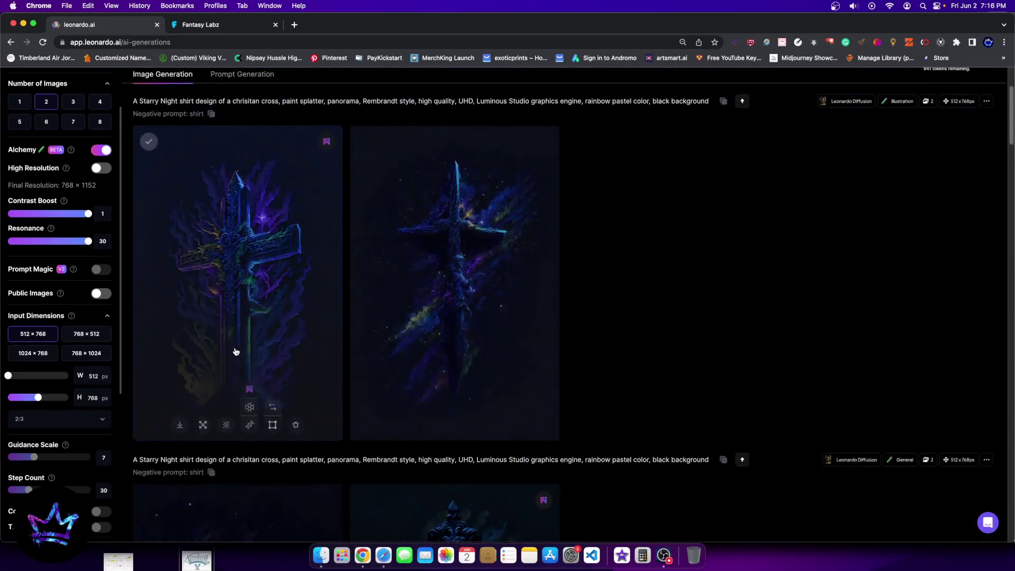
{"action": "left_click", "coordinate": [467, 316]}
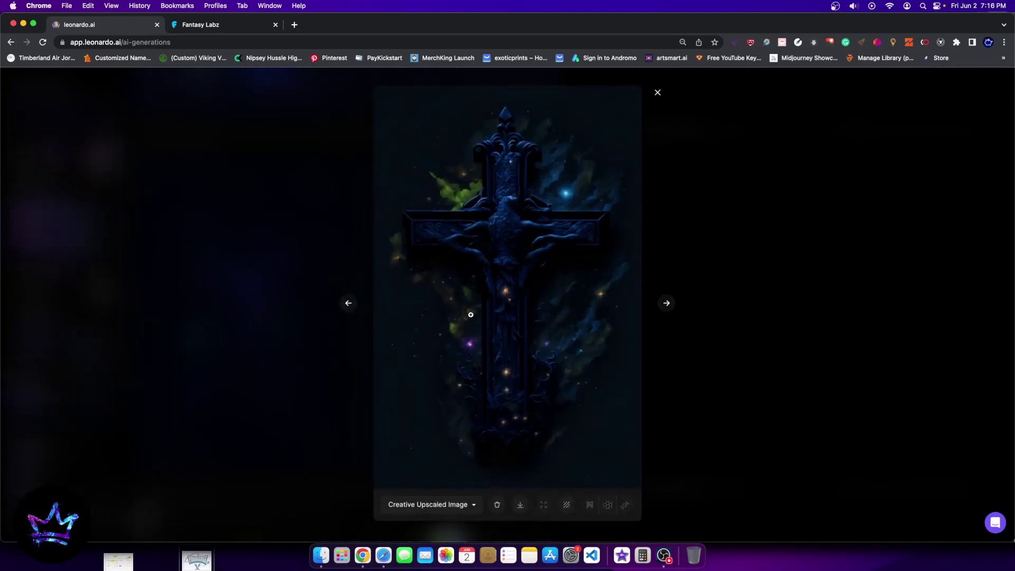
{"action": "left_click", "coordinate": [739, 376]}
{"action": "left_click", "coordinate": [535, 313]}
{"action": "left_click", "coordinate": [534, 310]}
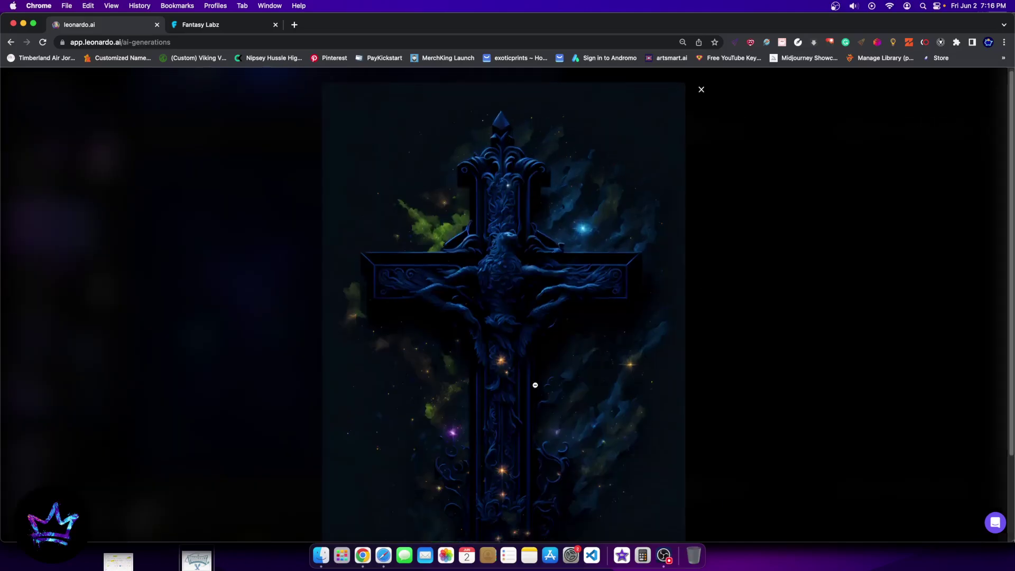
{"action": "scroll", "coordinate": [561, 376], "scroll_direction": "down", "scroll_amount": 3}
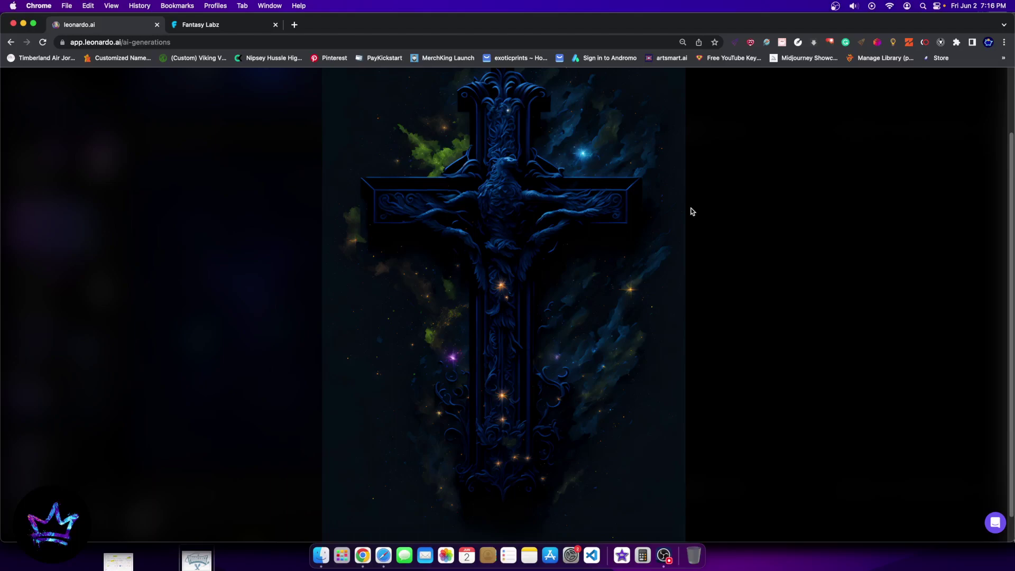
{"action": "left_click", "coordinate": [694, 207]}
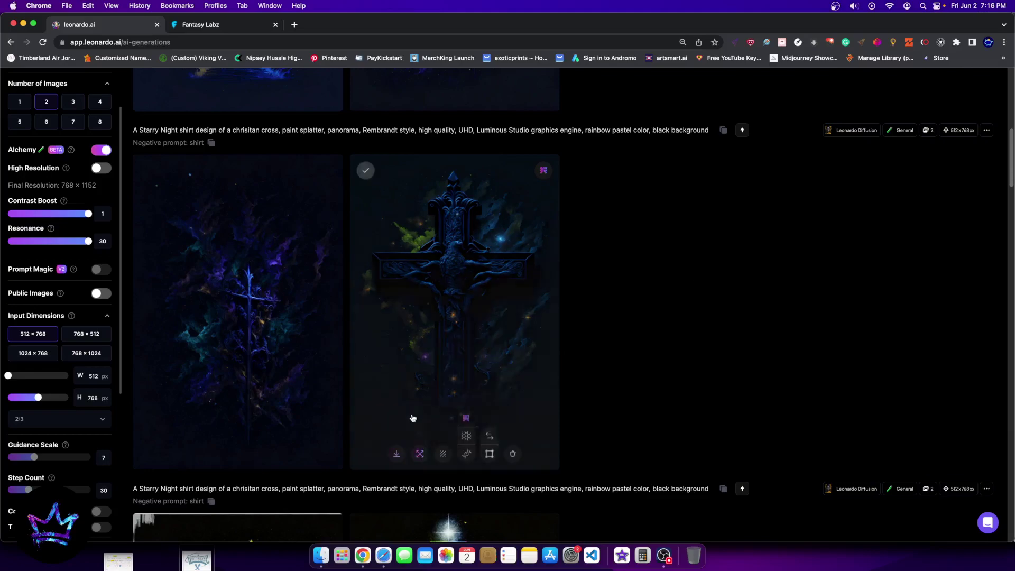
- View the dark crucifix design full size, then return to the gallery
{"action": "scroll", "coordinate": [415, 418], "scroll_direction": "up", "scroll_amount": 8}
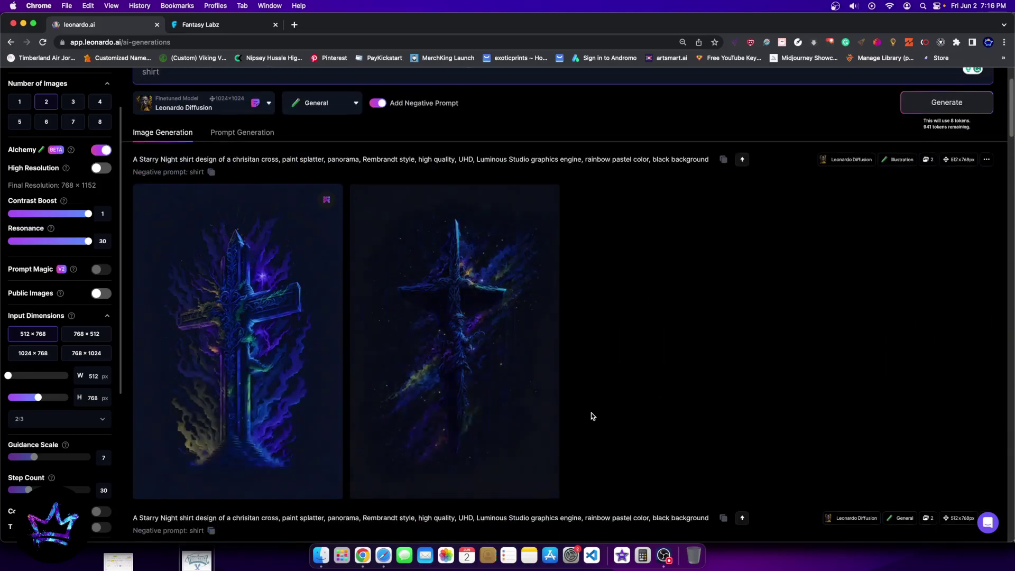
{"action": "scroll", "coordinate": [529, 397], "scroll_direction": "down", "scroll_amount": 5}
{"action": "left_click", "coordinate": [358, 333]}
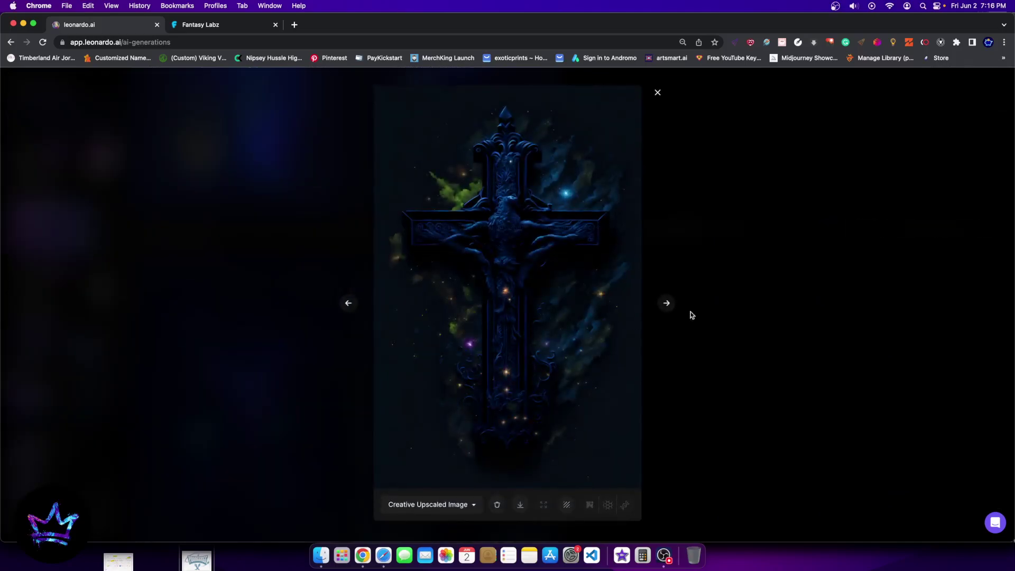
{"action": "left_click", "coordinate": [716, 275]}
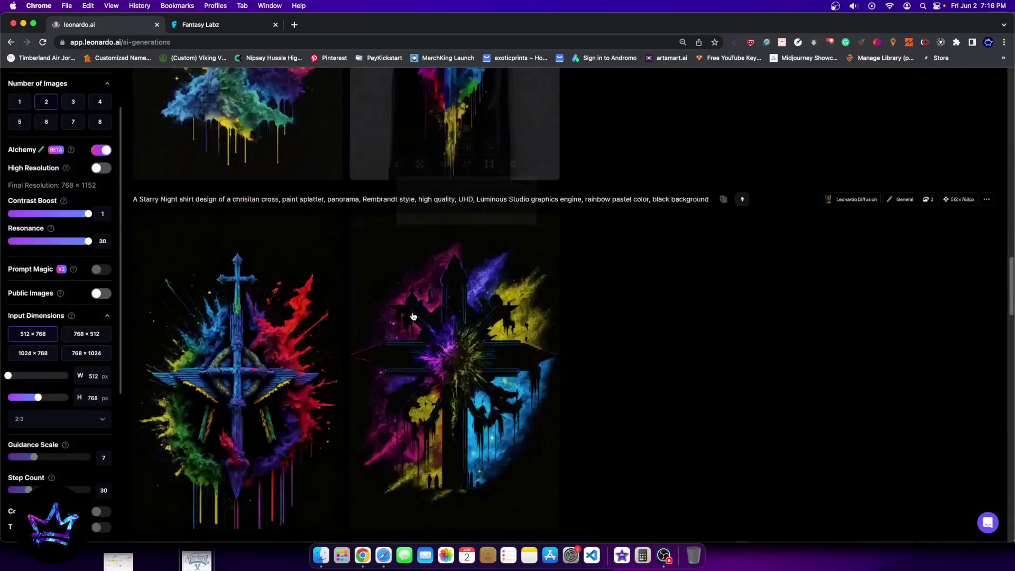
- Scroll to the top and show the generation styles list, Anime through None
{"action": "scroll", "coordinate": [329, 371], "scroll_direction": "up", "scroll_amount": 10}
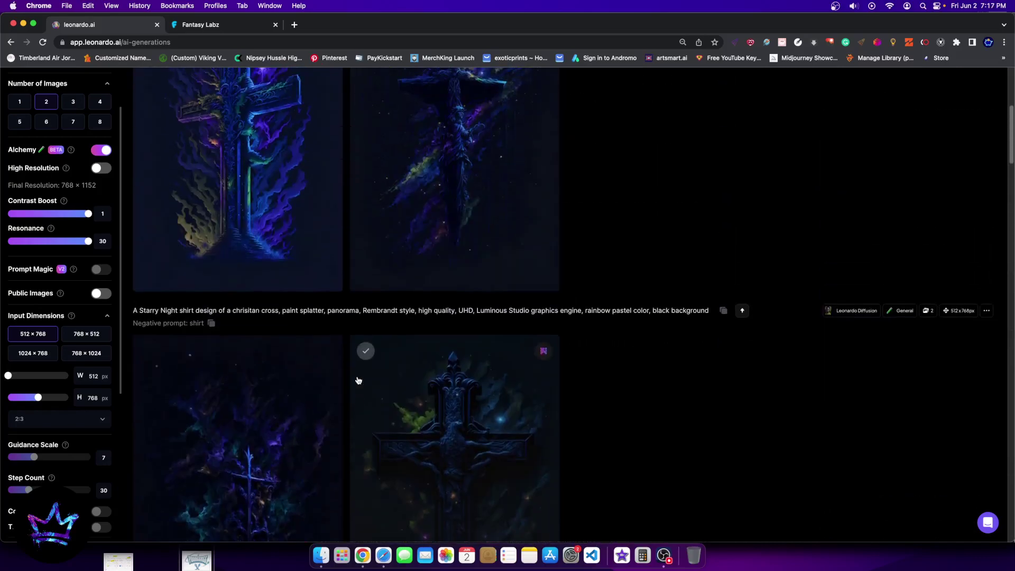
{"action": "scroll", "coordinate": [359, 381], "scroll_direction": "up", "scroll_amount": 10}
{"action": "scroll", "coordinate": [568, 303], "scroll_direction": "down", "scroll_amount": 1}
{"action": "scroll", "coordinate": [568, 303], "scroll_direction": "down", "scroll_amount": 8}
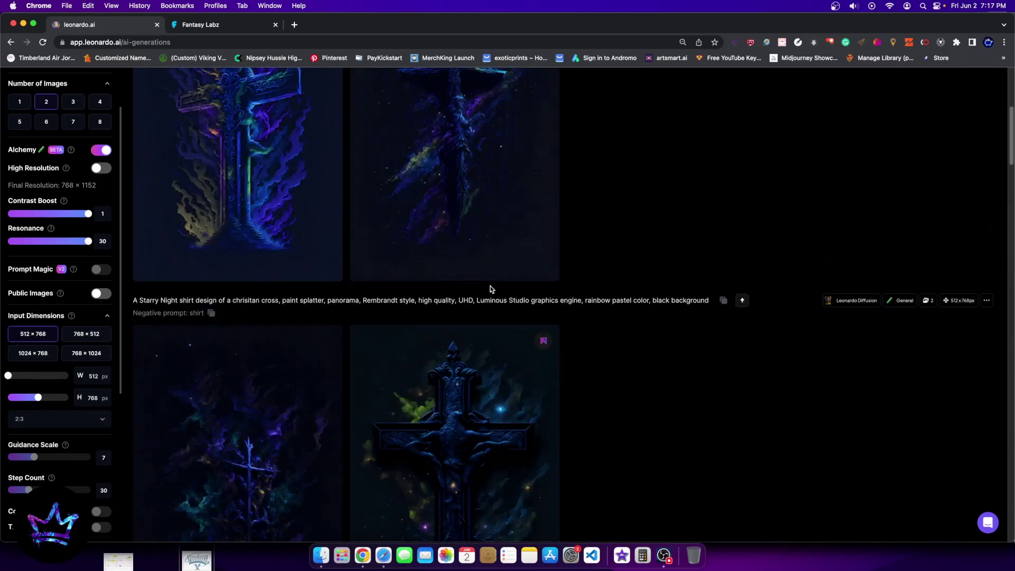
{"action": "scroll", "coordinate": [871, 197], "scroll_direction": "up", "scroll_amount": 4}
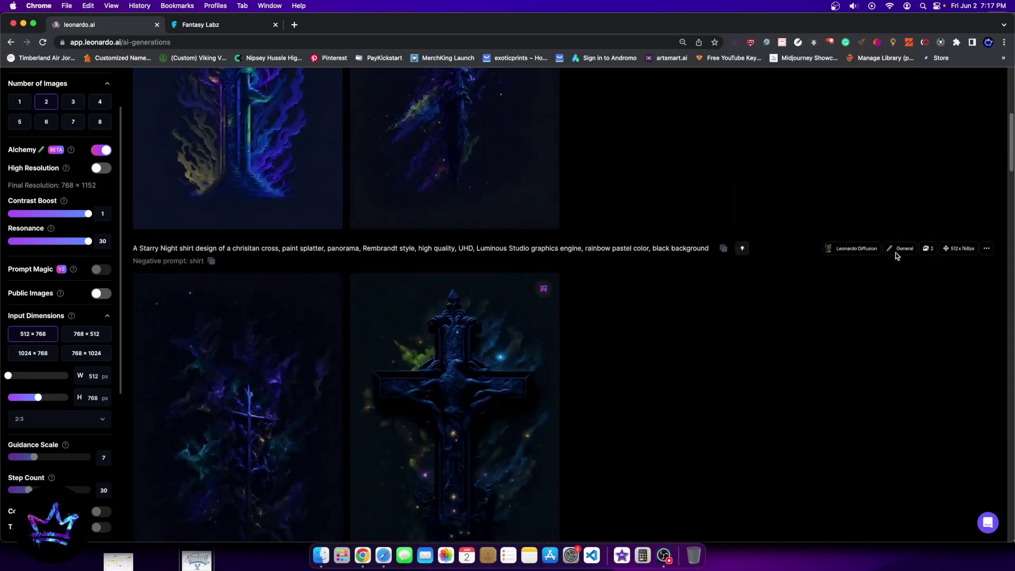
{"action": "scroll", "coordinate": [750, 357], "scroll_direction": "up", "scroll_amount": 6}
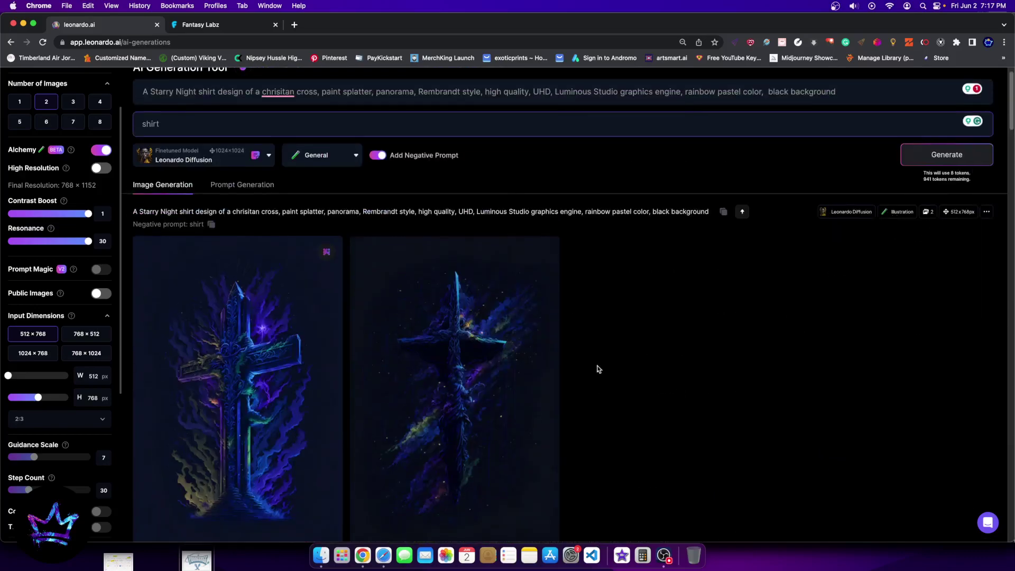
{"action": "scroll", "coordinate": [539, 433], "scroll_direction": "down", "scroll_amount": 1}
{"action": "scroll", "coordinate": [540, 436], "scroll_direction": "down", "scroll_amount": 2}
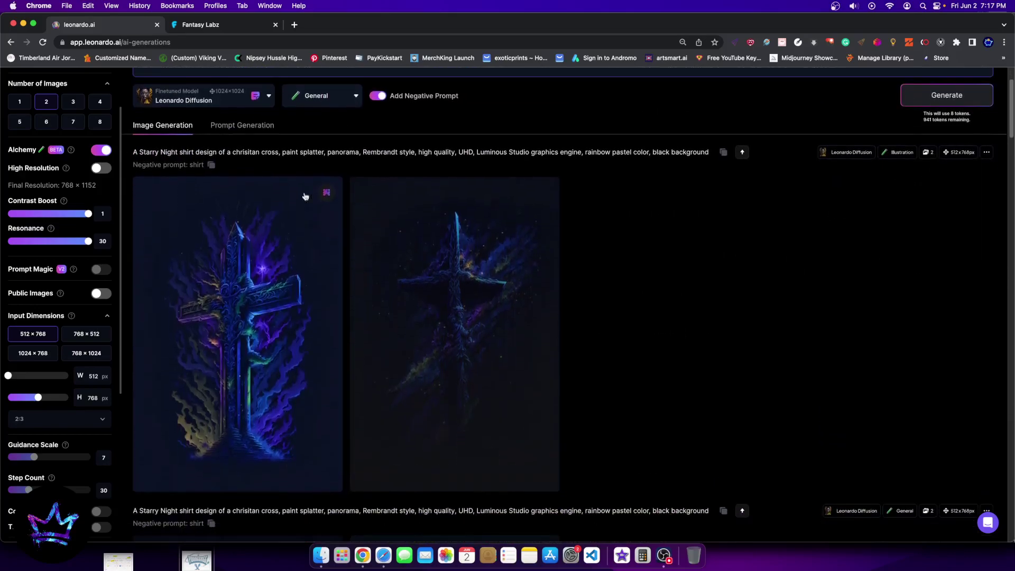
{"action": "left_click", "coordinate": [340, 101]}
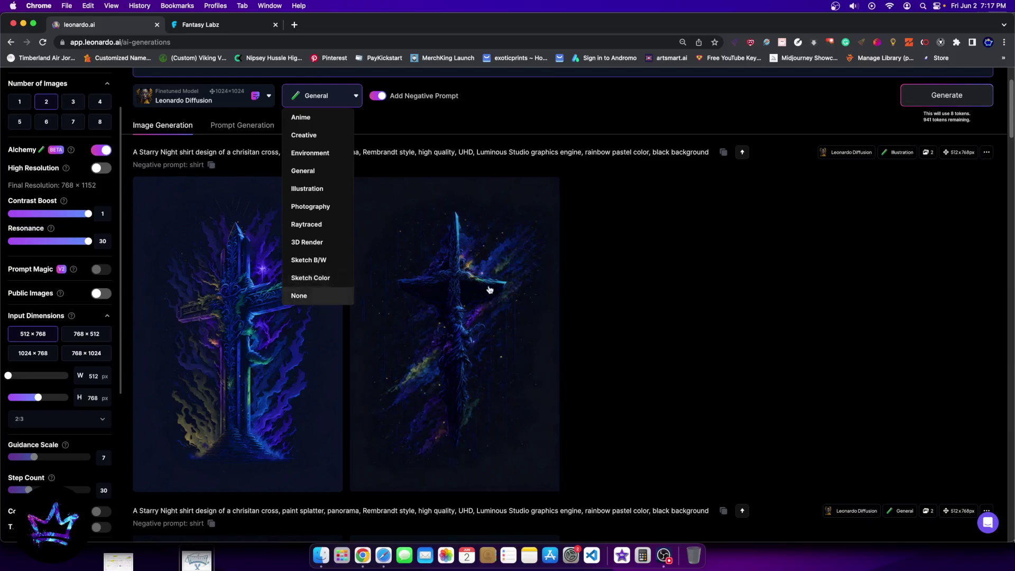
- Close the style list with General kept and scroll through the newest cross generations
{"action": "left_click", "coordinate": [748, 276]}
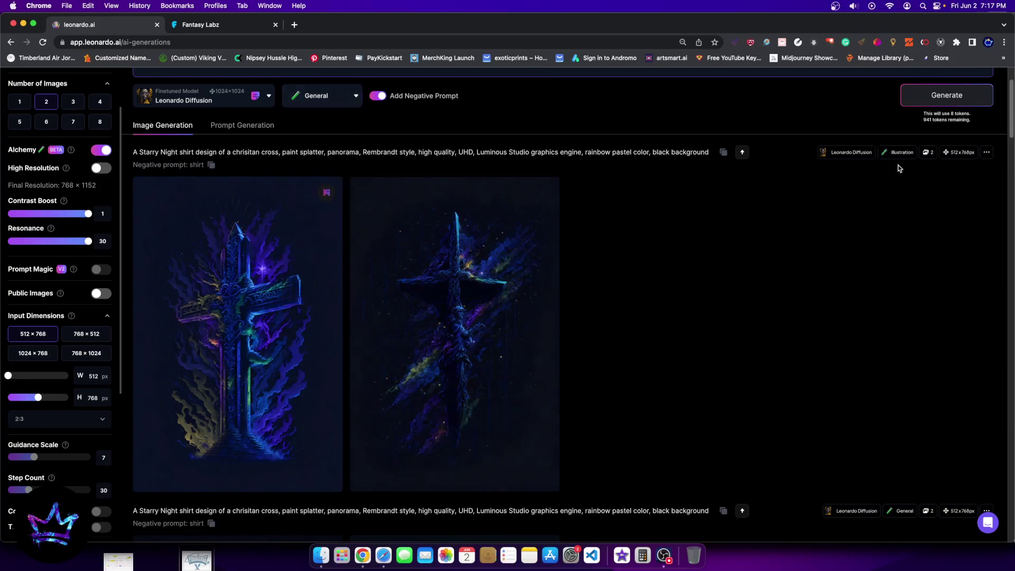
{"action": "scroll", "coordinate": [605, 335], "scroll_direction": "down", "scroll_amount": 6}
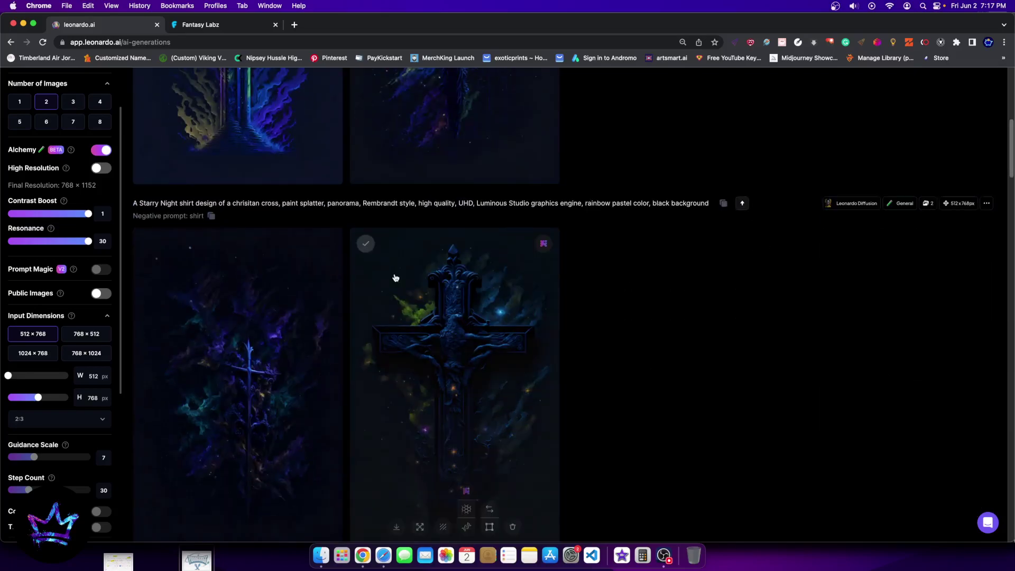
{"action": "scroll", "coordinate": [475, 283], "scroll_direction": "up", "scroll_amount": 3}
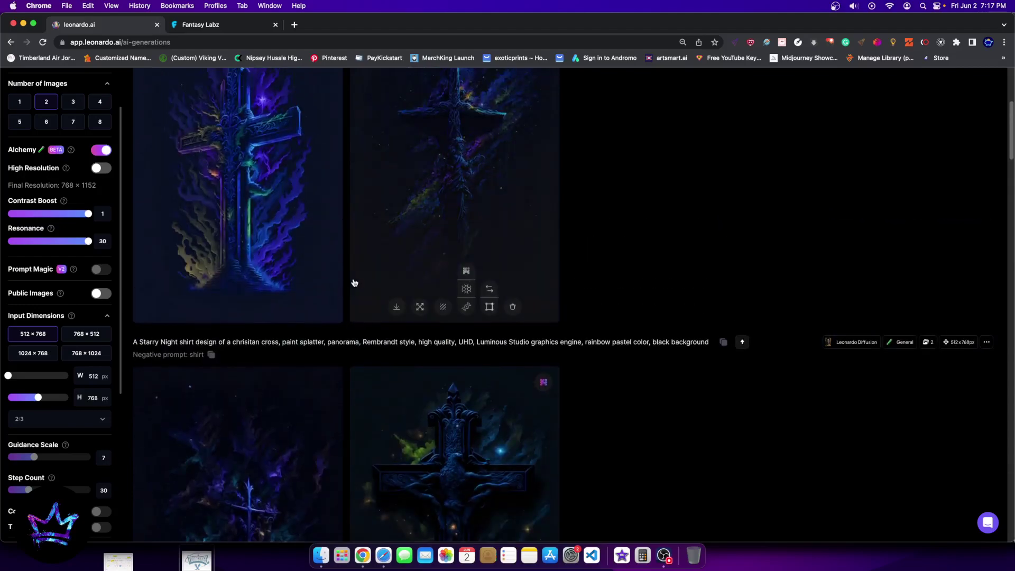
{"action": "scroll", "coordinate": [395, 462], "scroll_direction": "down", "scroll_amount": 1}
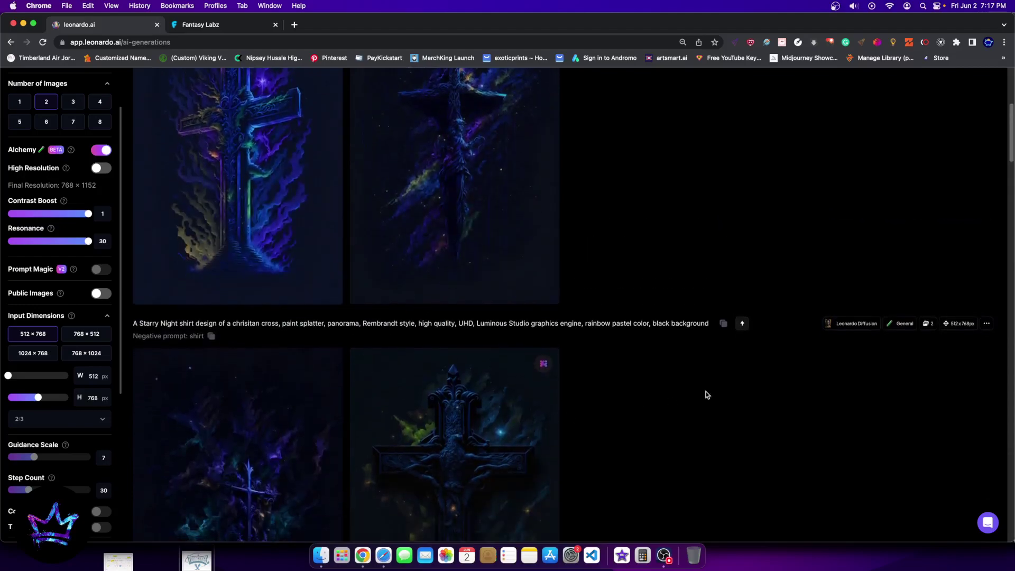
{"action": "scroll", "coordinate": [640, 360], "scroll_direction": "up", "scroll_amount": 4}
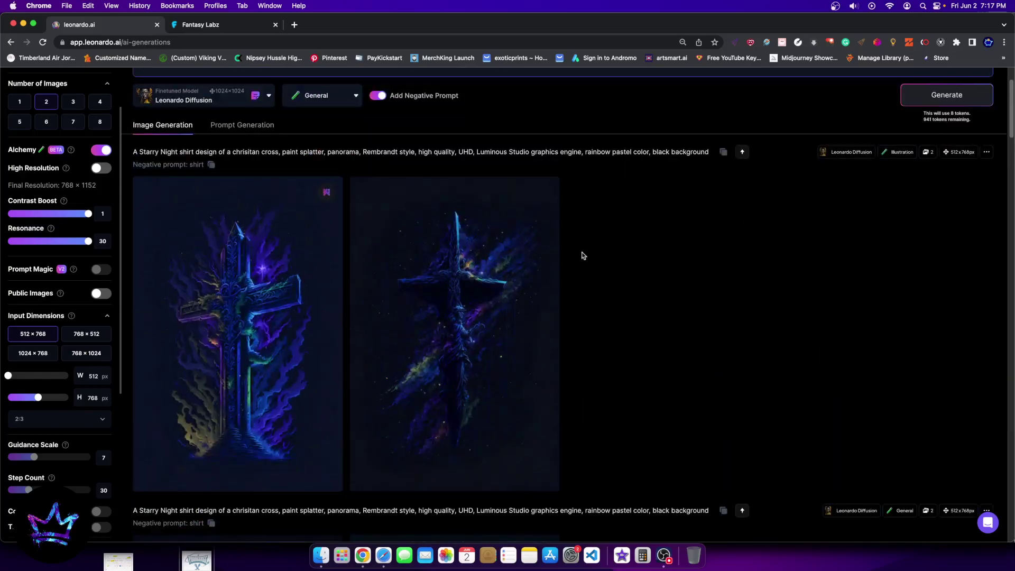
{"action": "left_click", "coordinate": [201, 331]}
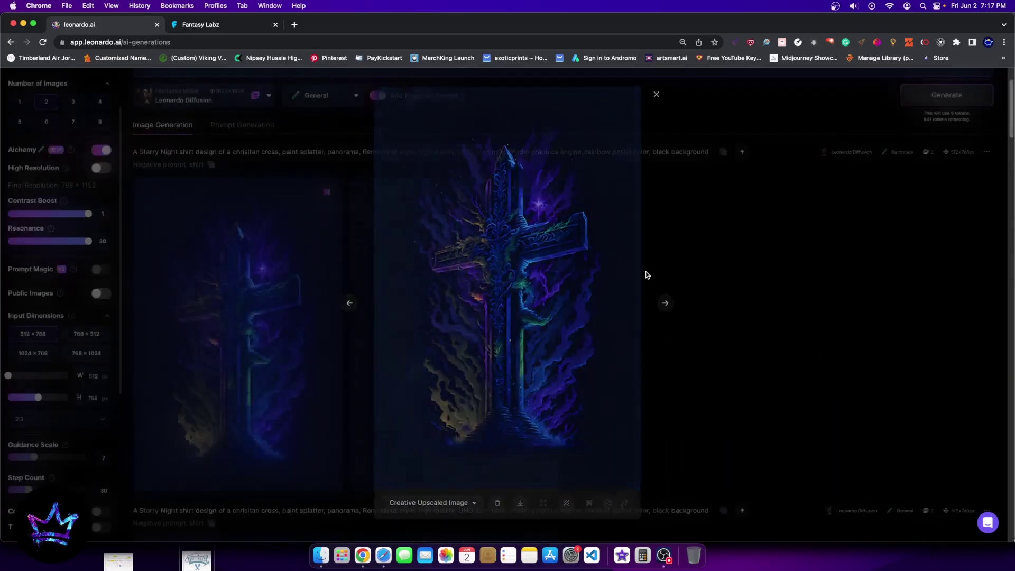
{"action": "left_click", "coordinate": [238, 318]}
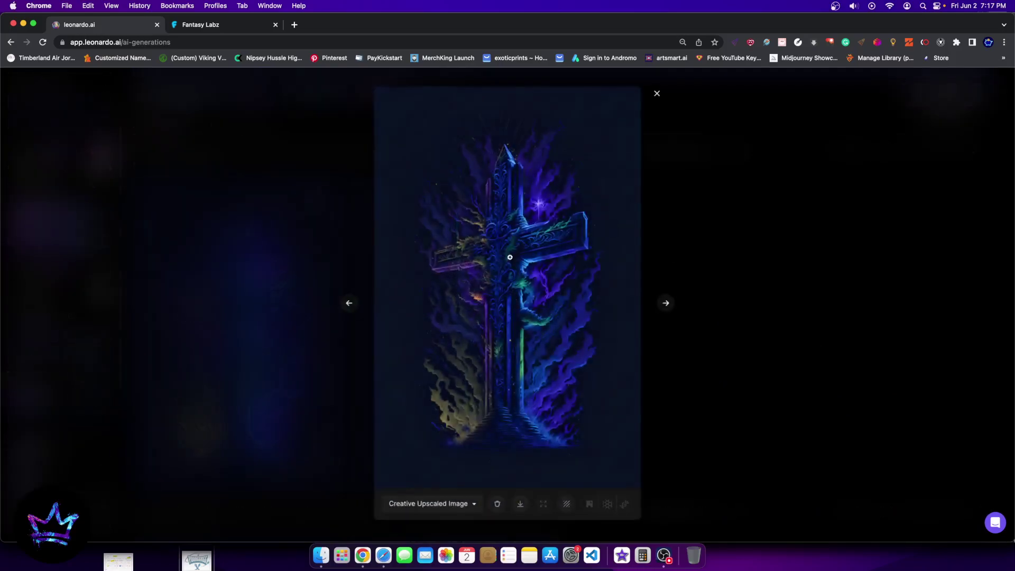
{"action": "left_click", "coordinate": [790, 218]}
{"action": "left_click", "coordinate": [308, 274]}
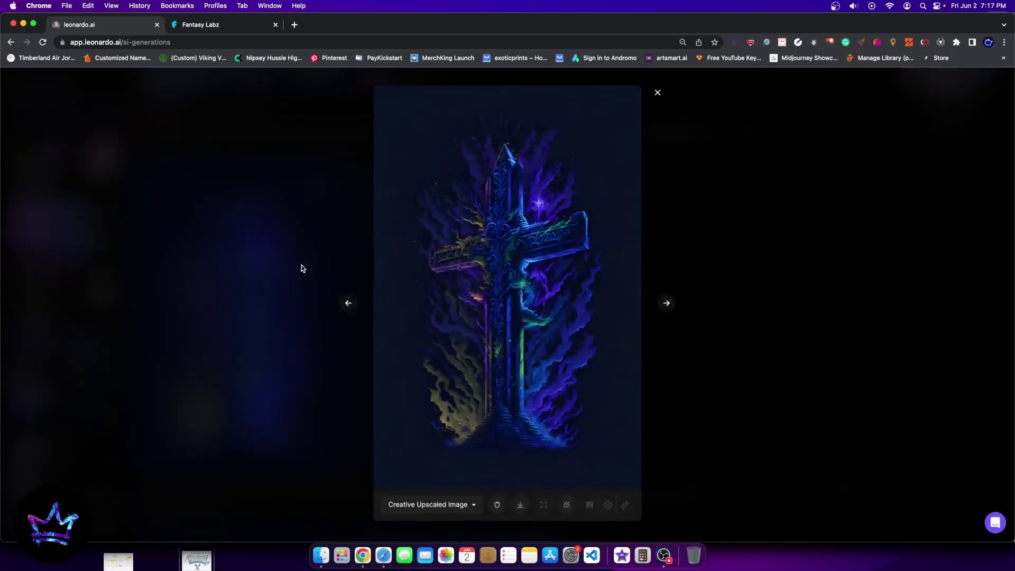
{"action": "left_click", "coordinate": [775, 243]}
{"action": "left_click", "coordinate": [482, 295]}
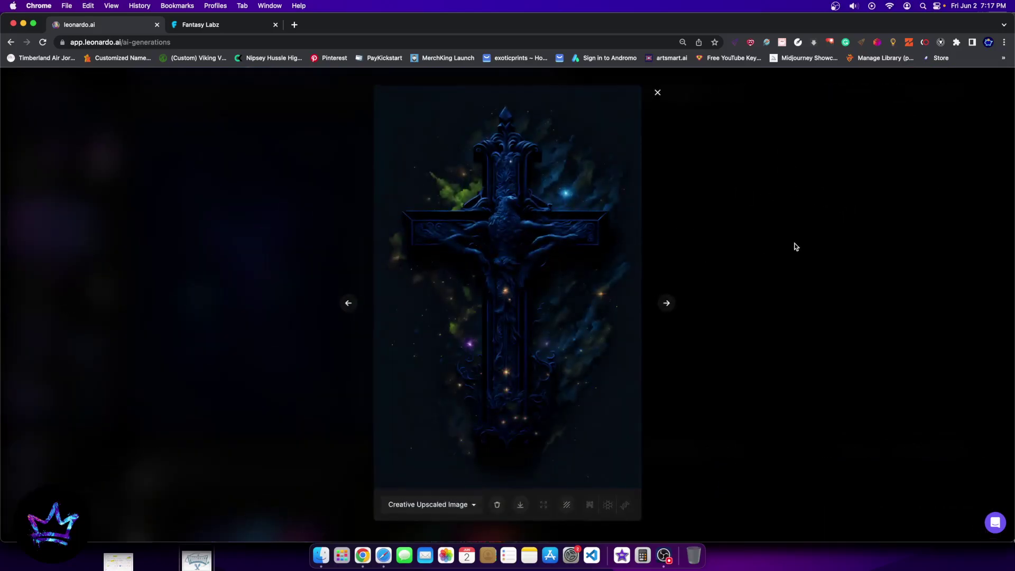
{"action": "left_click", "coordinate": [793, 245]}
{"action": "scroll", "coordinate": [462, 256], "scroll_direction": "up", "scroll_amount": 6}
{"action": "scroll", "coordinate": [573, 319], "scroll_direction": "up", "scroll_amount": 4}
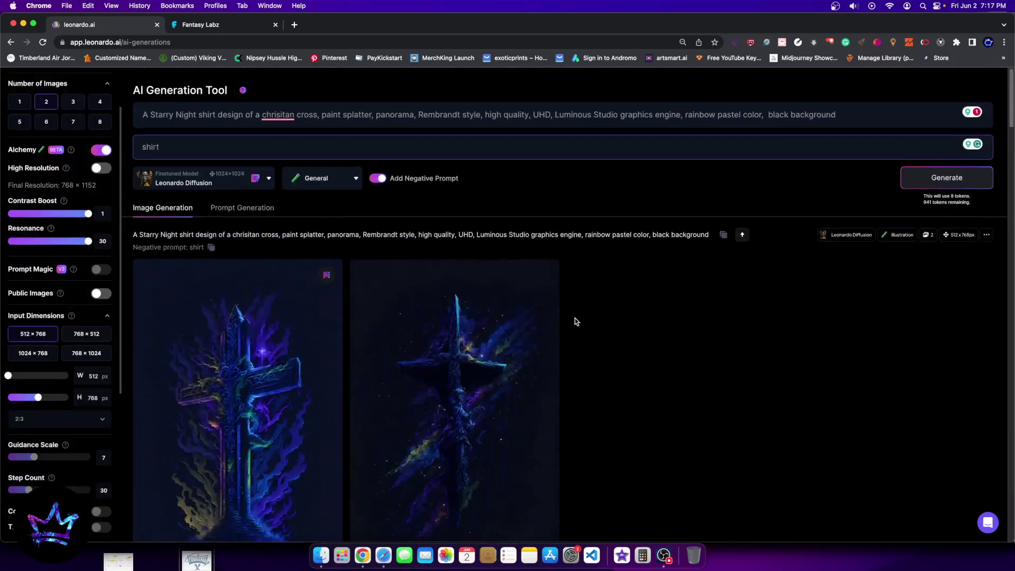
{"action": "scroll", "coordinate": [625, 320], "scroll_direction": "down", "scroll_amount": 4}
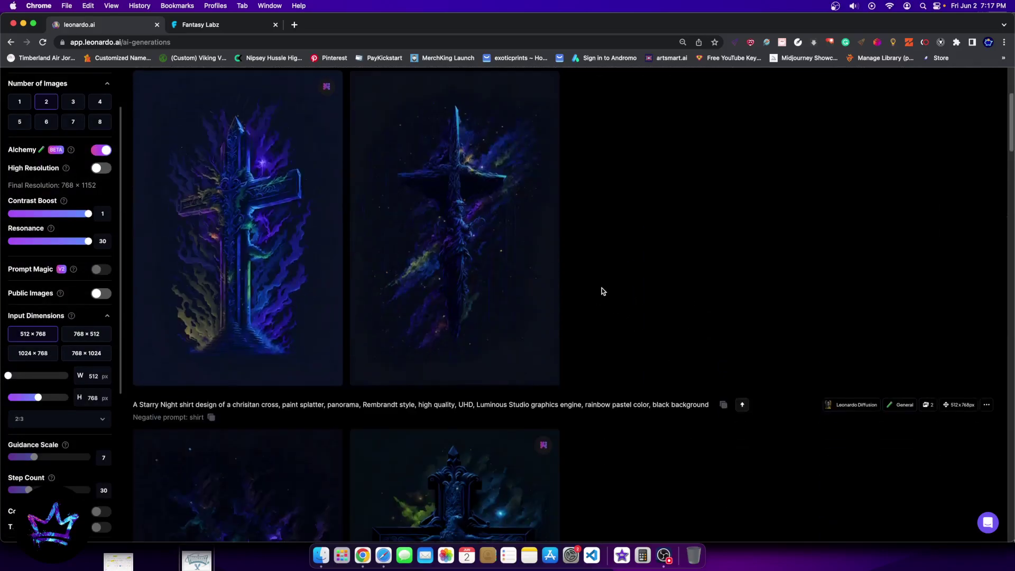
{"action": "mouse_move", "coordinate": [507, 293]}
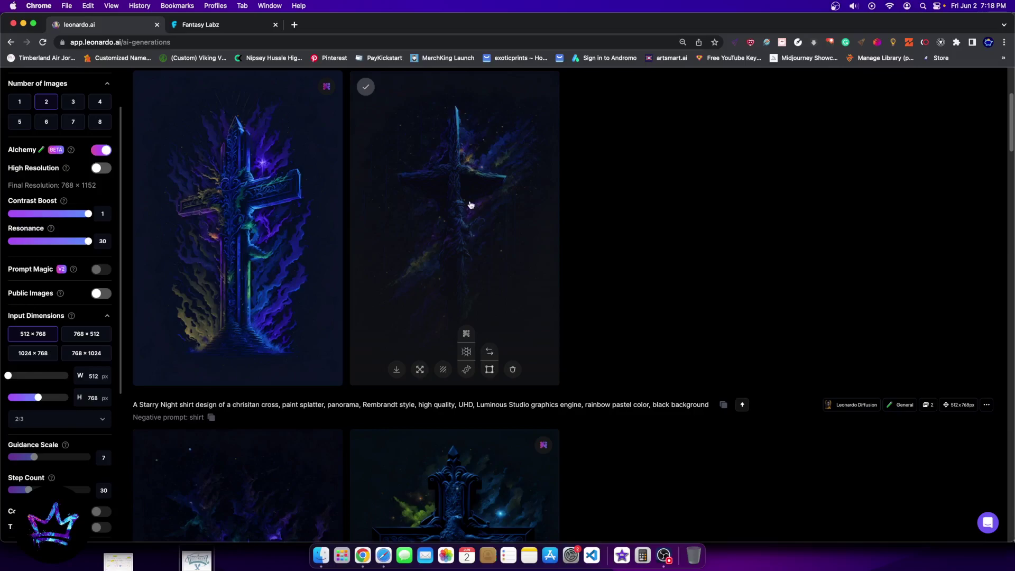
- Scroll through the colourful crosses and briefly enlarge the starry cross design
{"action": "scroll", "coordinate": [458, 269], "scroll_direction": "down", "scroll_amount": 12}
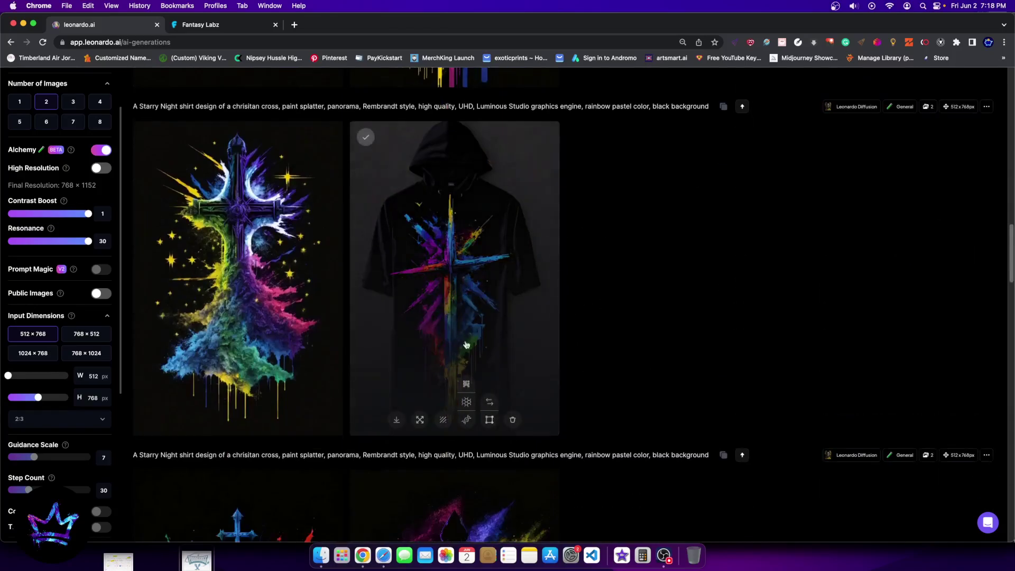
{"action": "scroll", "coordinate": [557, 349], "scroll_direction": "down", "scroll_amount": 10}
{"action": "scroll", "coordinate": [558, 371], "scroll_direction": "up", "scroll_amount": 6}
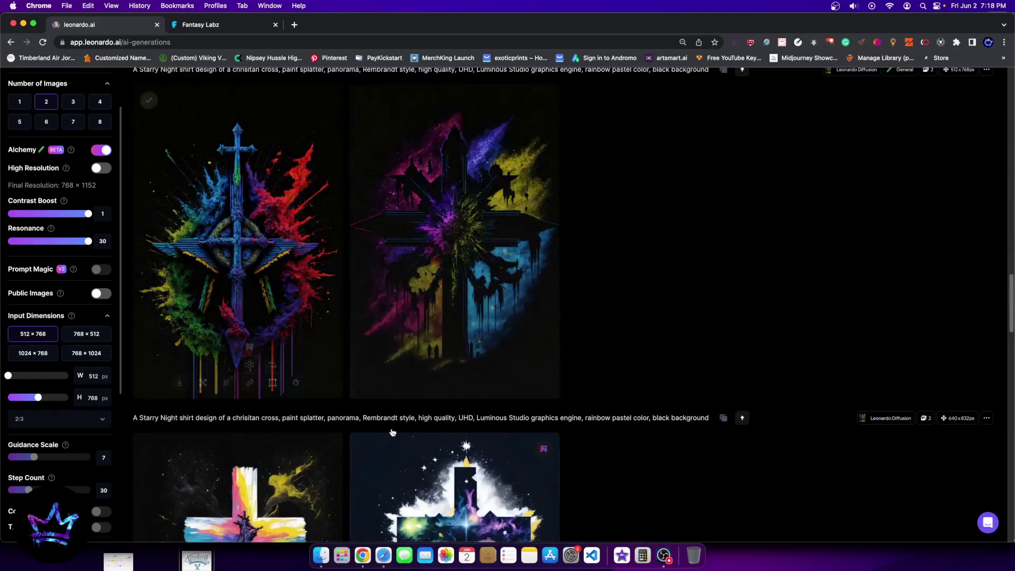
{"action": "scroll", "coordinate": [594, 443], "scroll_direction": "down", "scroll_amount": 2}
{"action": "left_click", "coordinate": [498, 428]}
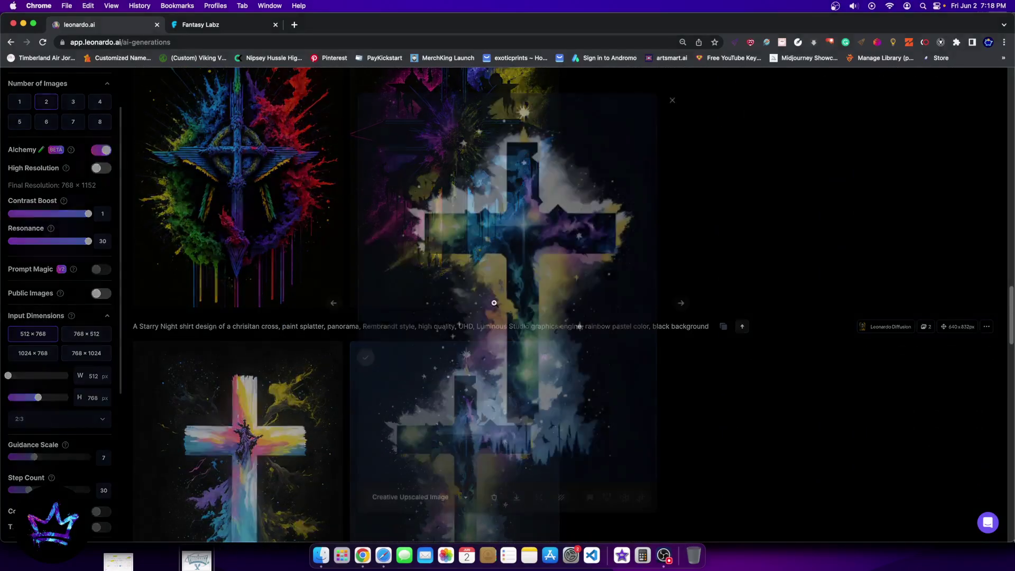
{"action": "left_click", "coordinate": [801, 233]}
- Finish reviewing the generations and bring up the Fantasy Labz page
{"action": "scroll", "coordinate": [416, 435], "scroll_direction": "down", "scroll_amount": 10}
{"action": "scroll", "coordinate": [415, 430], "scroll_direction": "down", "scroll_amount": 12}
{"action": "scroll", "coordinate": [461, 376], "scroll_direction": "up", "scroll_amount": 1}
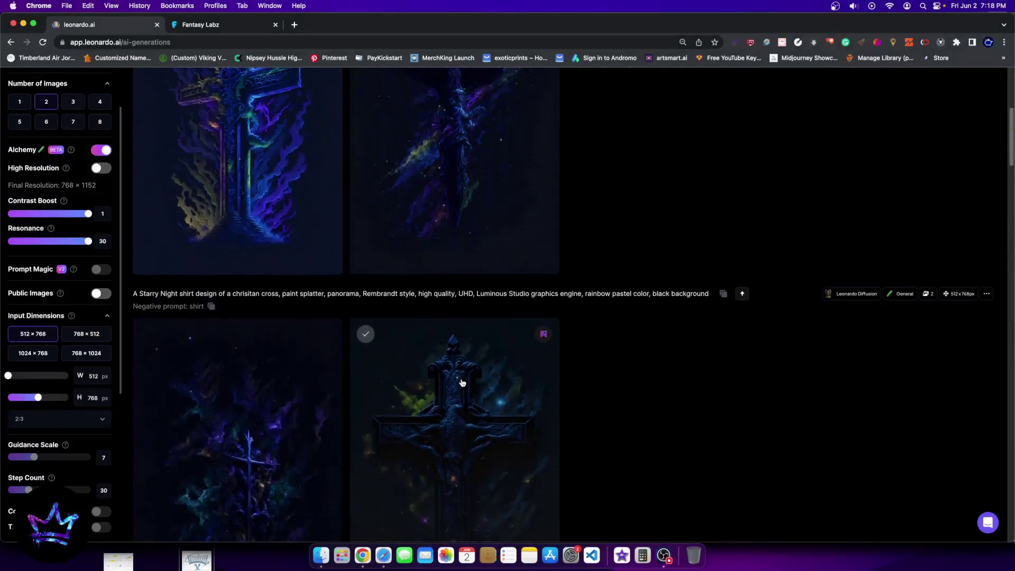
{"action": "scroll", "coordinate": [468, 390], "scroll_direction": "up", "scroll_amount": 6}
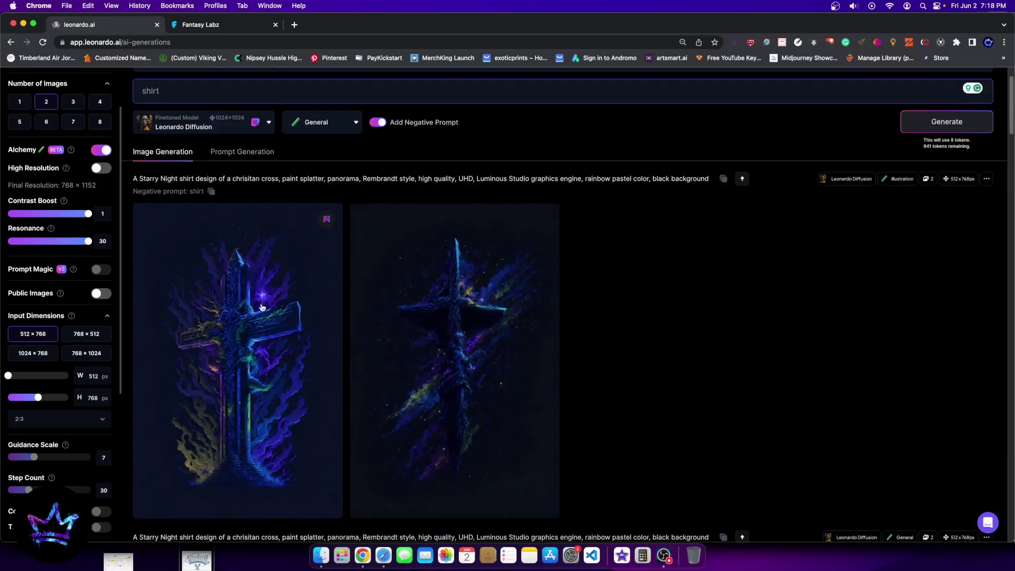
{"action": "scroll", "coordinate": [519, 253], "scroll_direction": "down", "scroll_amount": 2}
{"action": "left_click", "coordinate": [232, 28]}
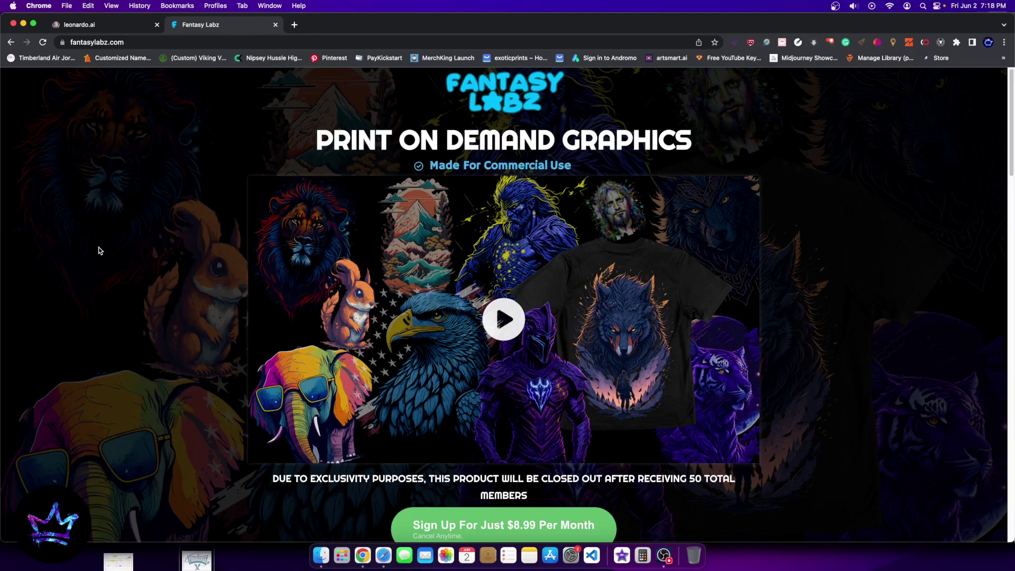
- Scroll the Fantasy Labz page, then end on the Leonardo.Ai cross generations tab
{"action": "scroll", "coordinate": [868, 362], "scroll_direction": "down", "scroll_amount": 2}
{"action": "scroll", "coordinate": [867, 364], "scroll_direction": "up", "scroll_amount": 2}
{"action": "left_click", "coordinate": [90, 25]}
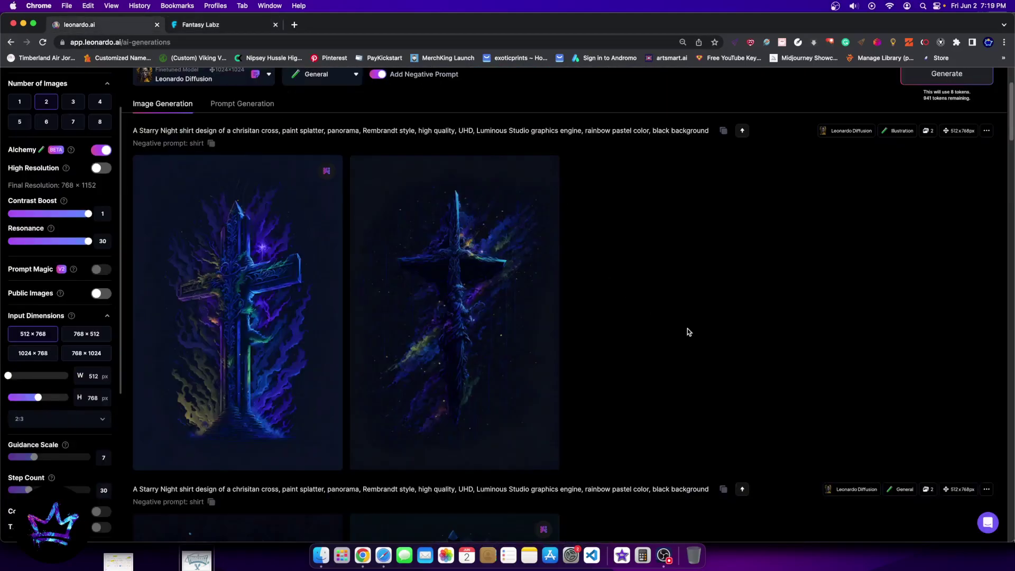
{"action": "left_click", "coordinate": [211, 24]}
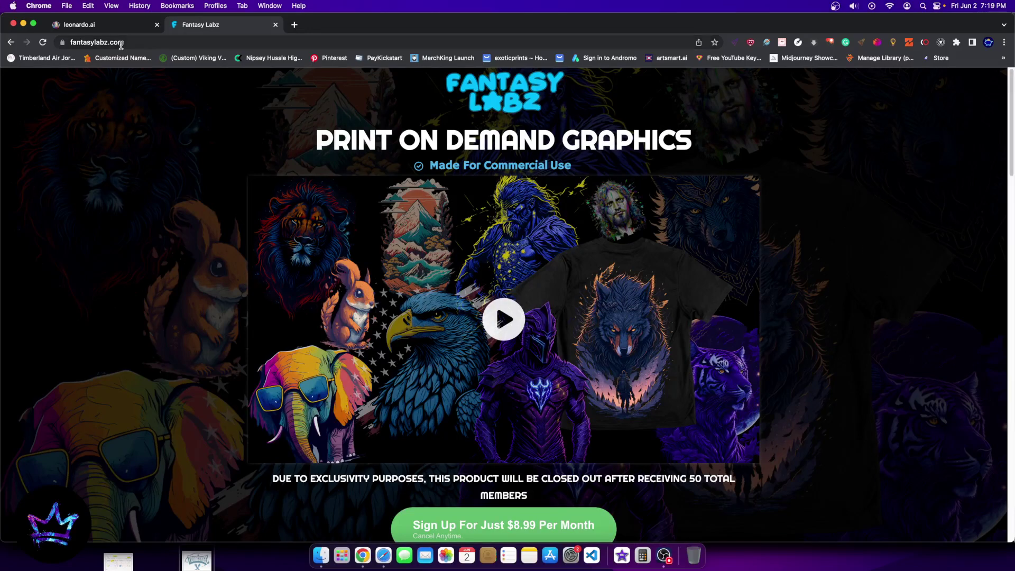
{"action": "left_click", "coordinate": [79, 25]}
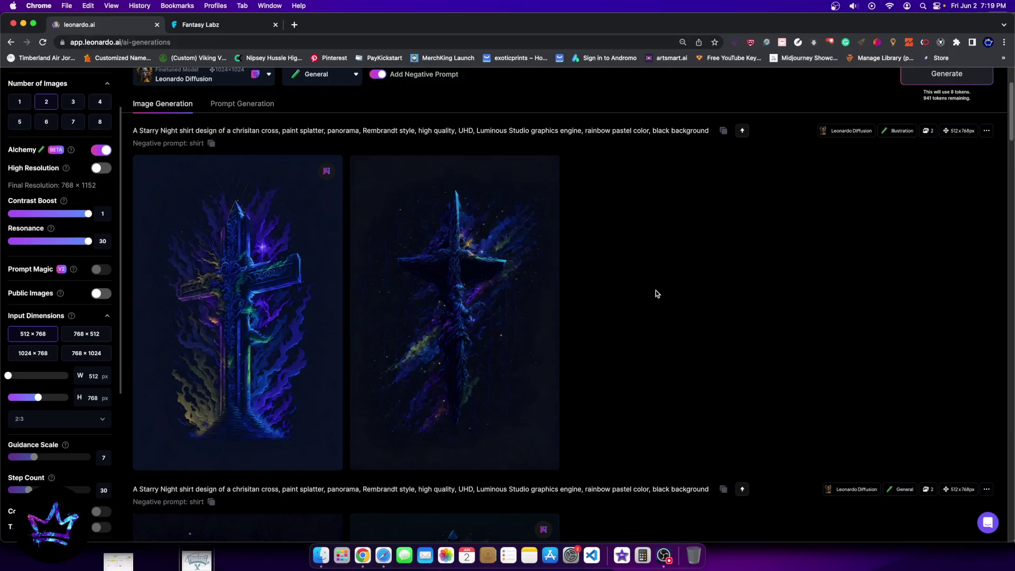
{"action": "scroll", "coordinate": [596, 315], "scroll_direction": "down", "scroll_amount": 6}
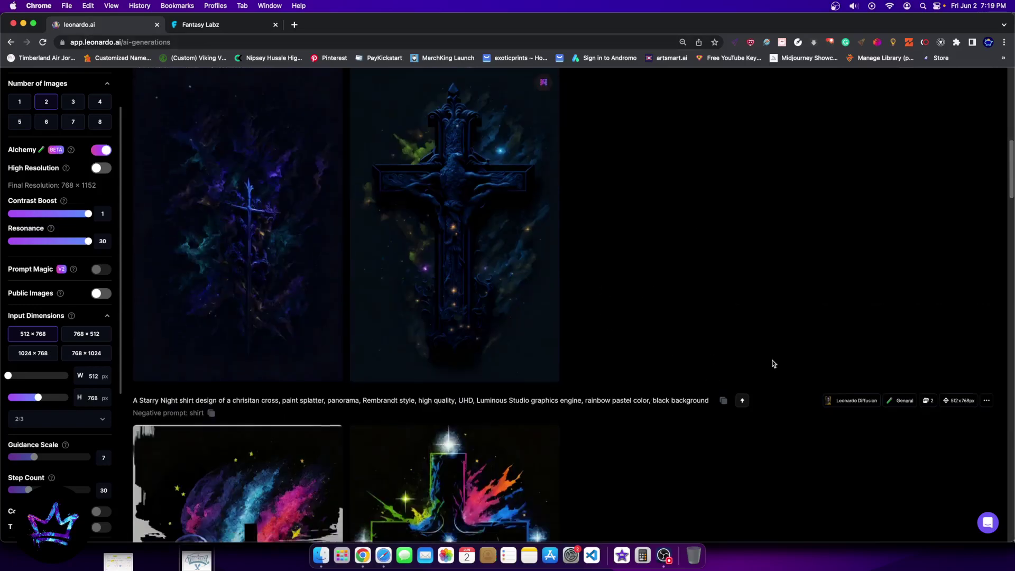
{"action": "scroll", "coordinate": [683, 379], "scroll_direction": "up", "scroll_amount": 7}
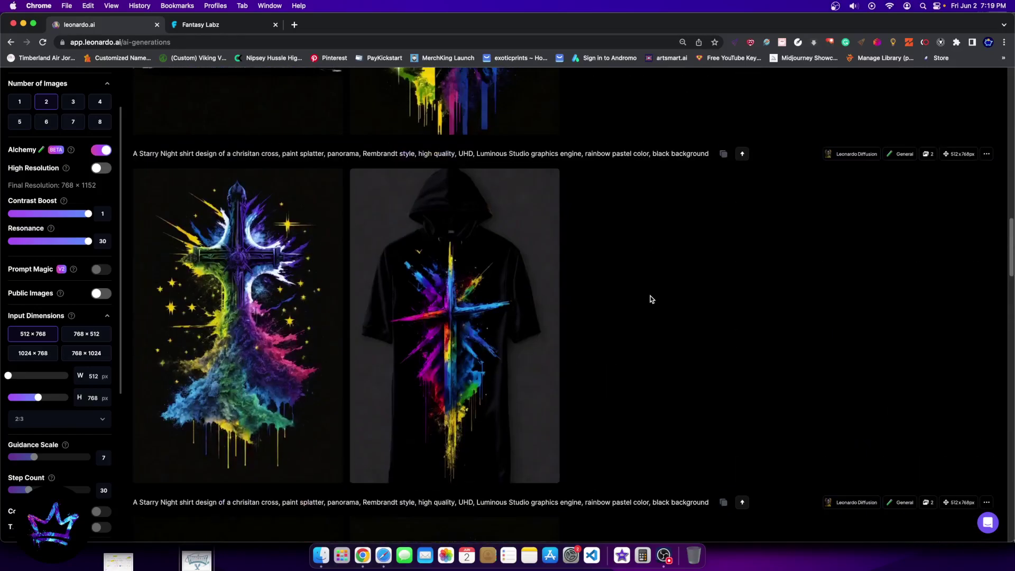
{"action": "scroll", "coordinate": [632, 339], "scroll_direction": "up", "scroll_amount": 15}
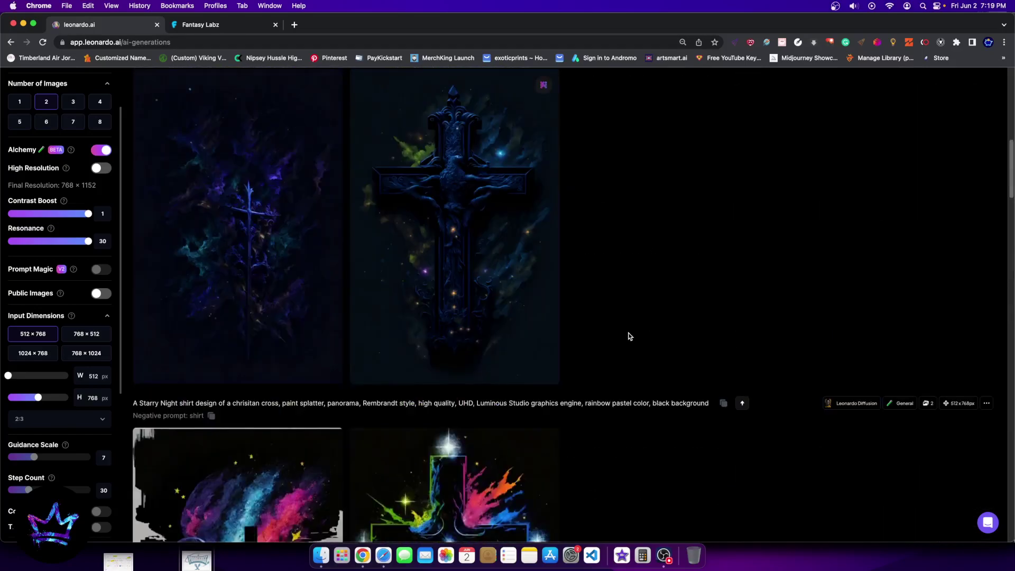
{"action": "scroll", "coordinate": [629, 337], "scroll_direction": "down", "scroll_amount": 7}
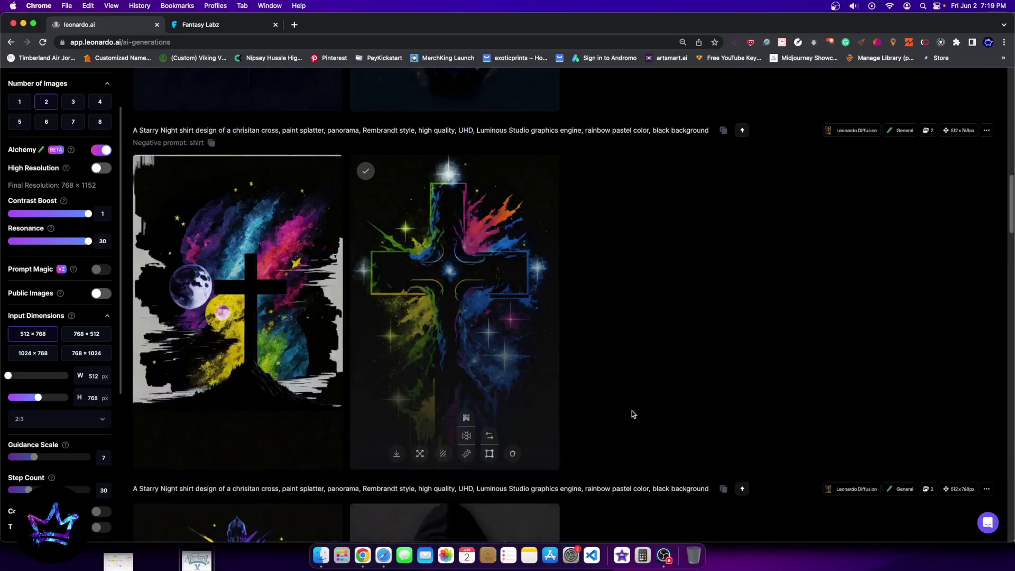
{"action": "scroll", "coordinate": [665, 388], "scroll_direction": "down", "scroll_amount": 3}
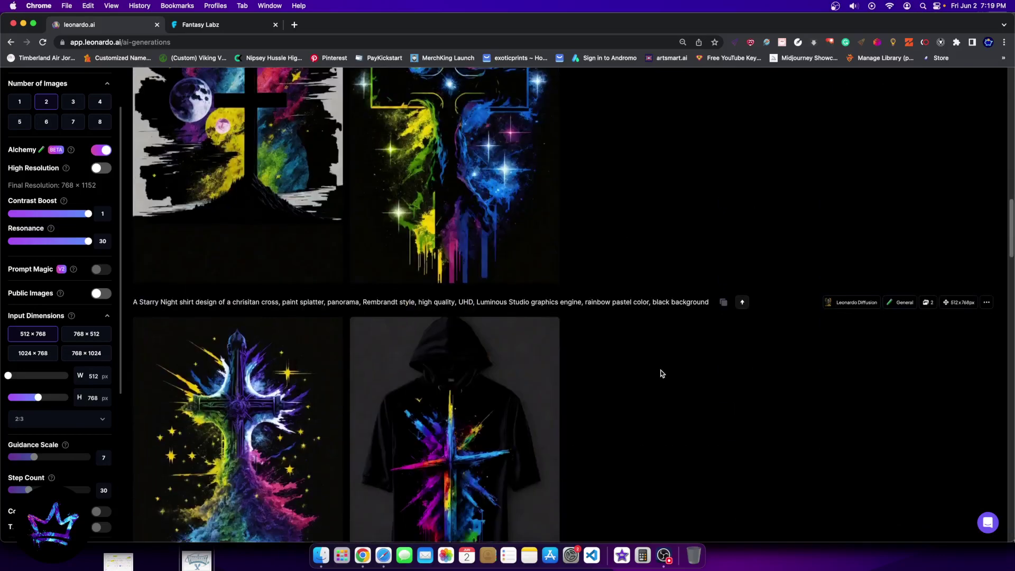
{"action": "scroll", "coordinate": [661, 374], "scroll_direction": "down", "scroll_amount": 10}
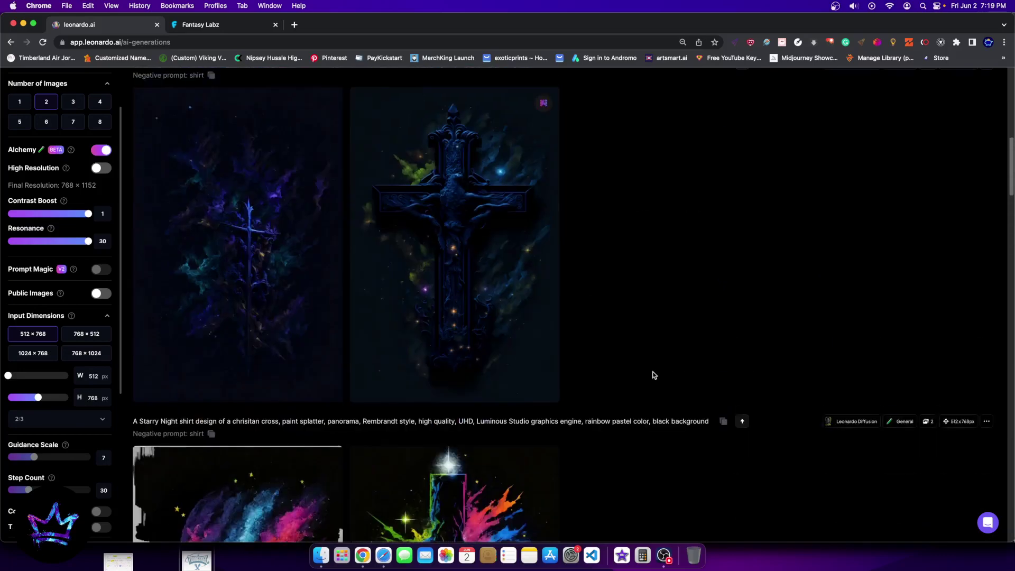
{"action": "scroll", "coordinate": [654, 374], "scroll_direction": "up", "scroll_amount": 1}
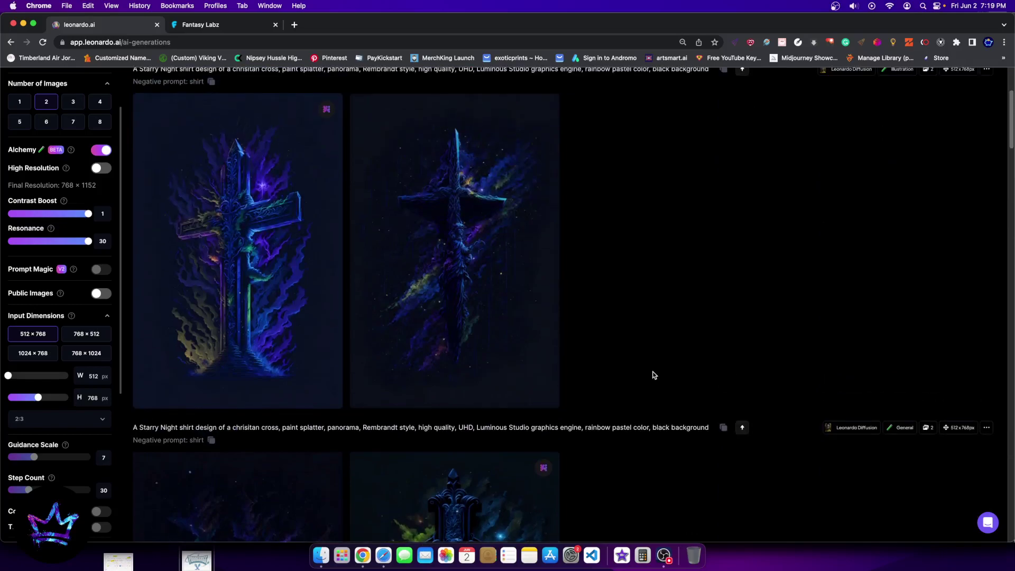